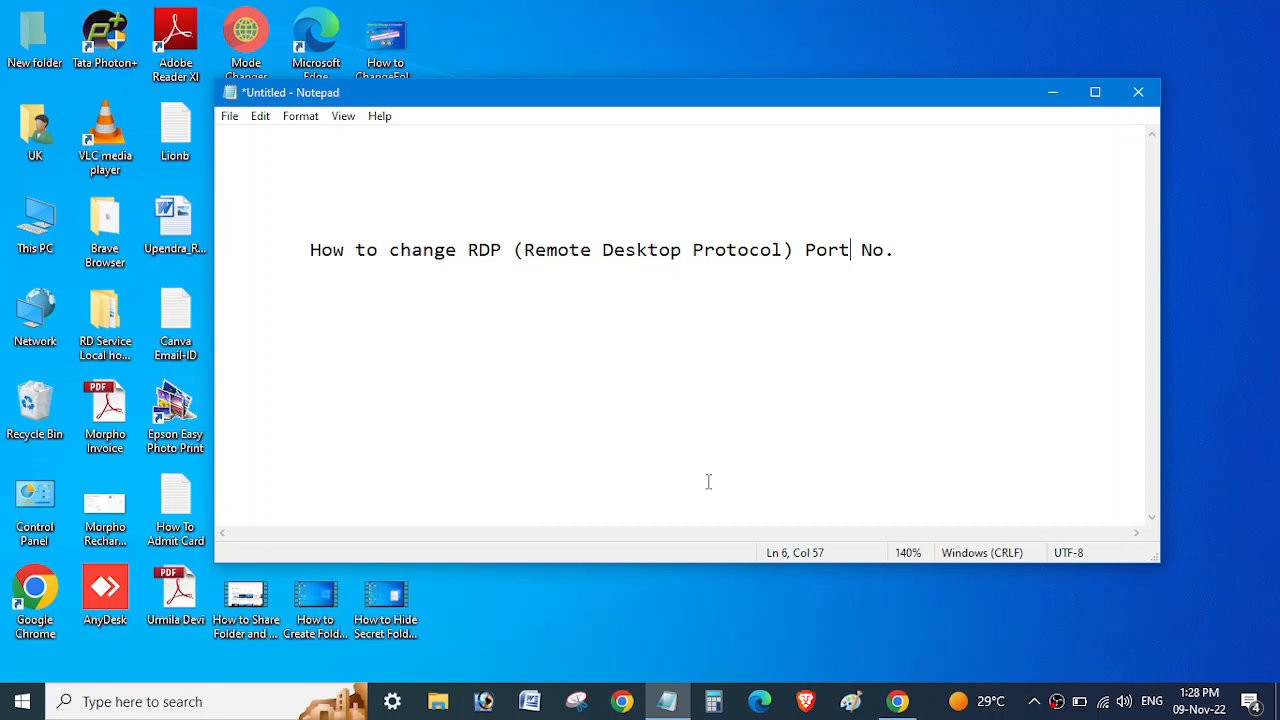
left_click(934, 247)
left_click_drag(934, 247, 311, 253)
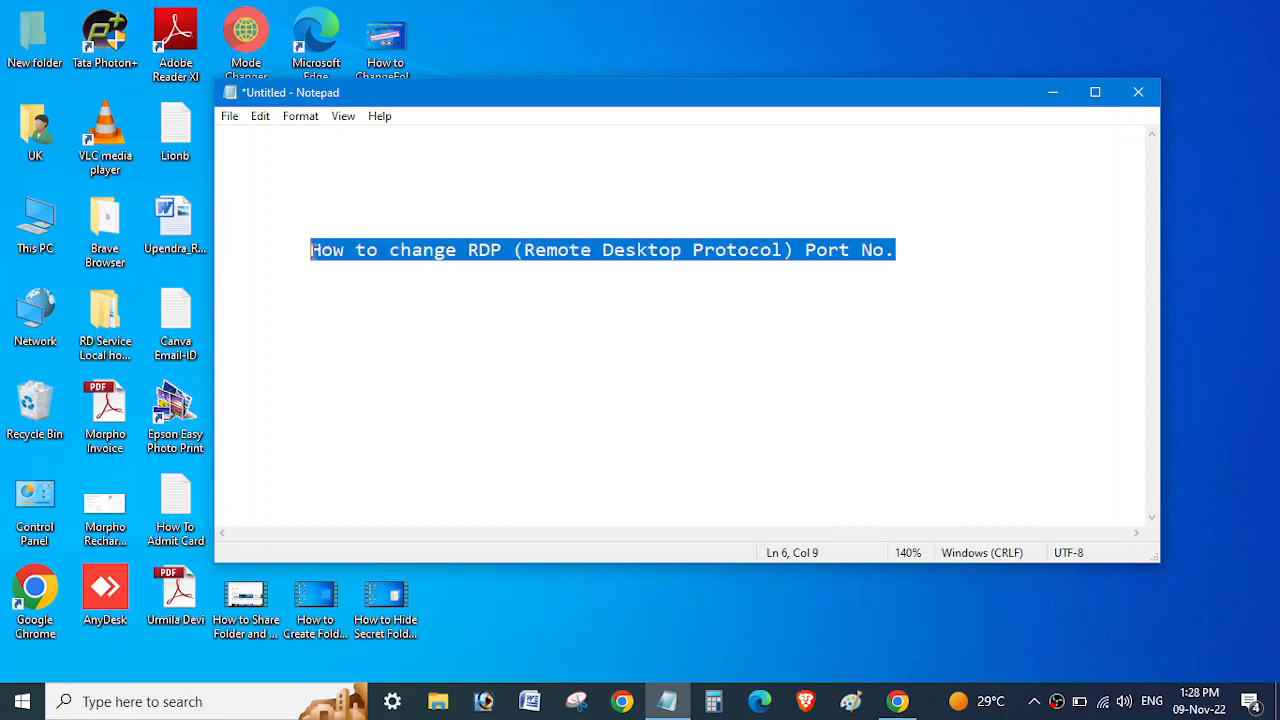
left_click(547, 250)
left_click_drag(522, 252, 787, 254)
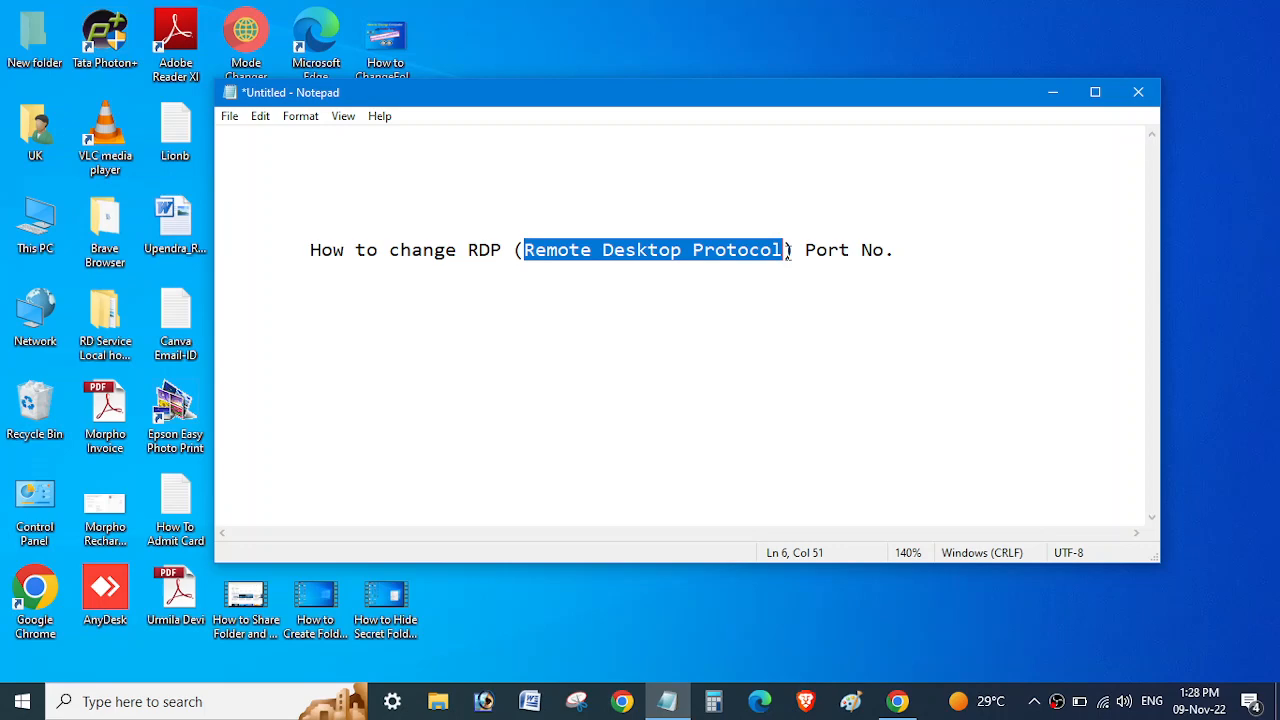
Open Remote Desktop Connection with the mstsc command, view its computer name field, and close it
key("super+r")
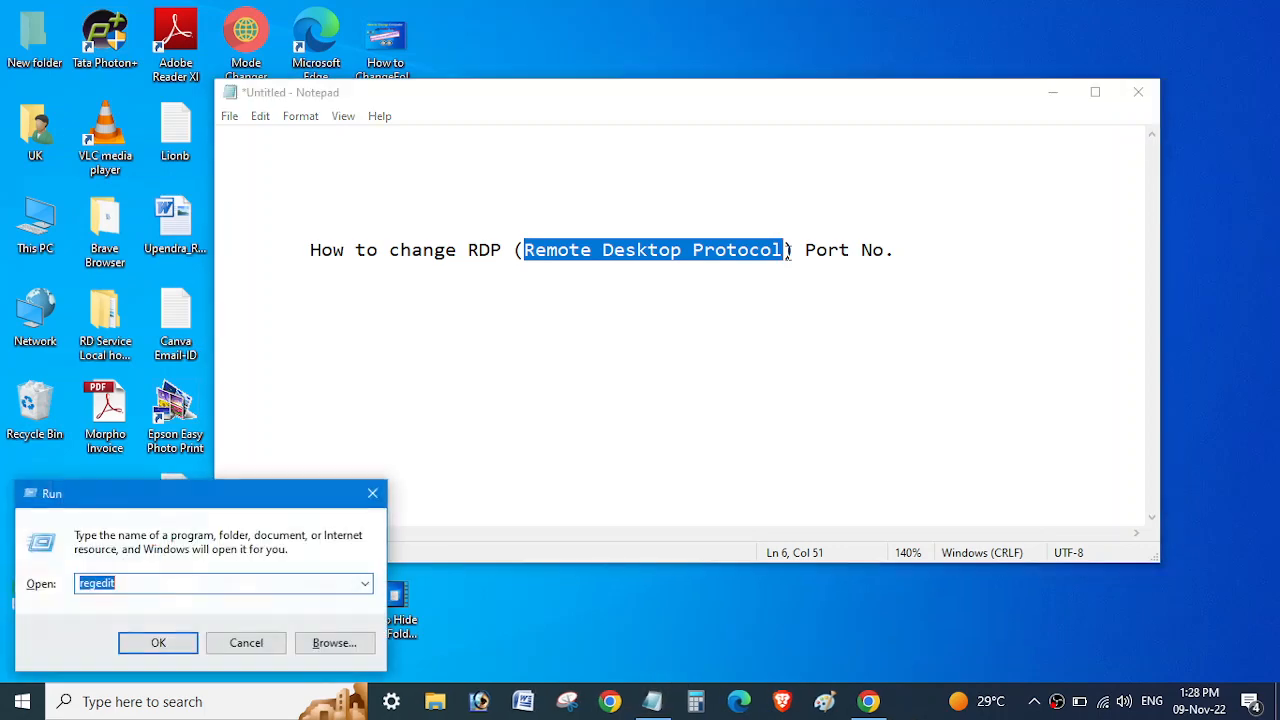
type("ms")
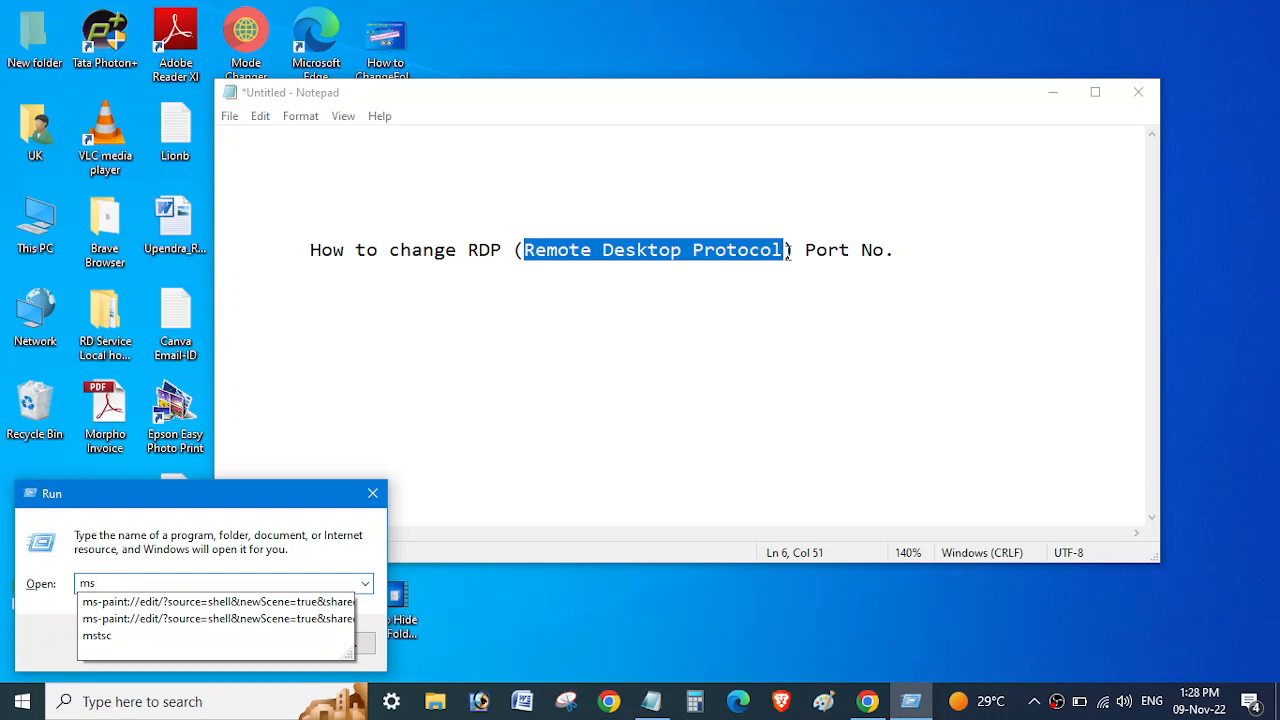
type("tsc")
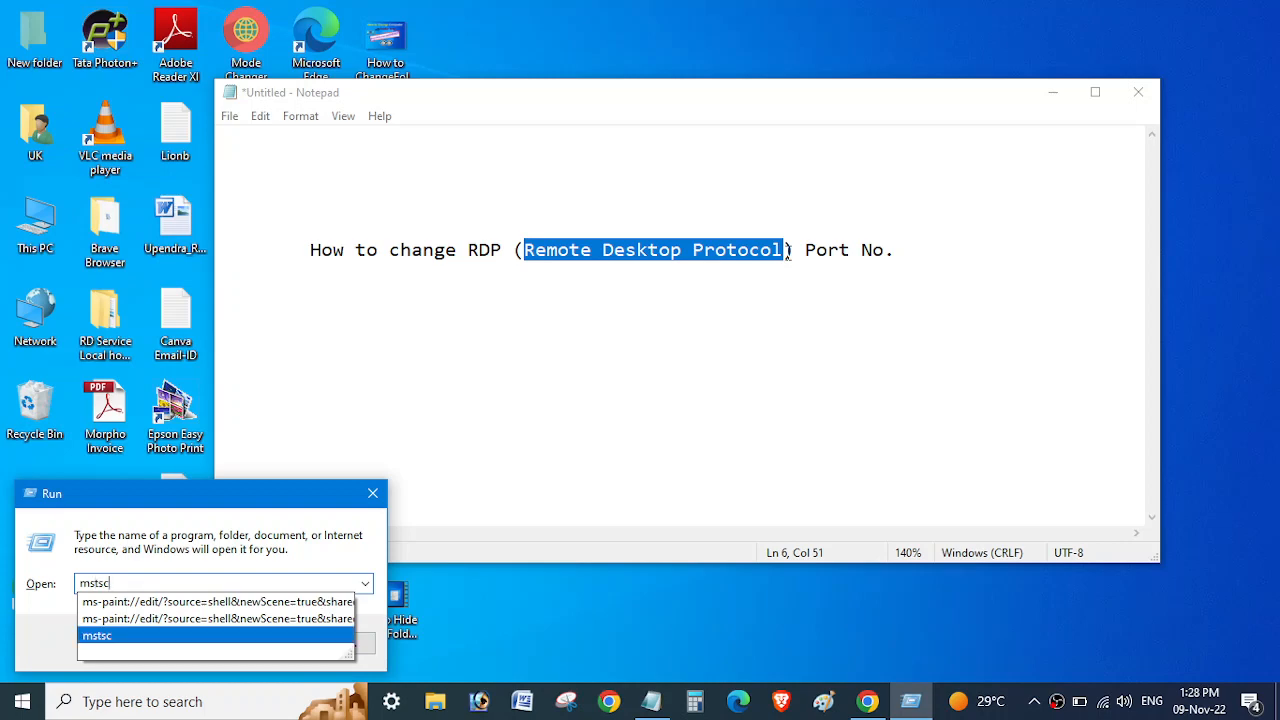
key("Return")
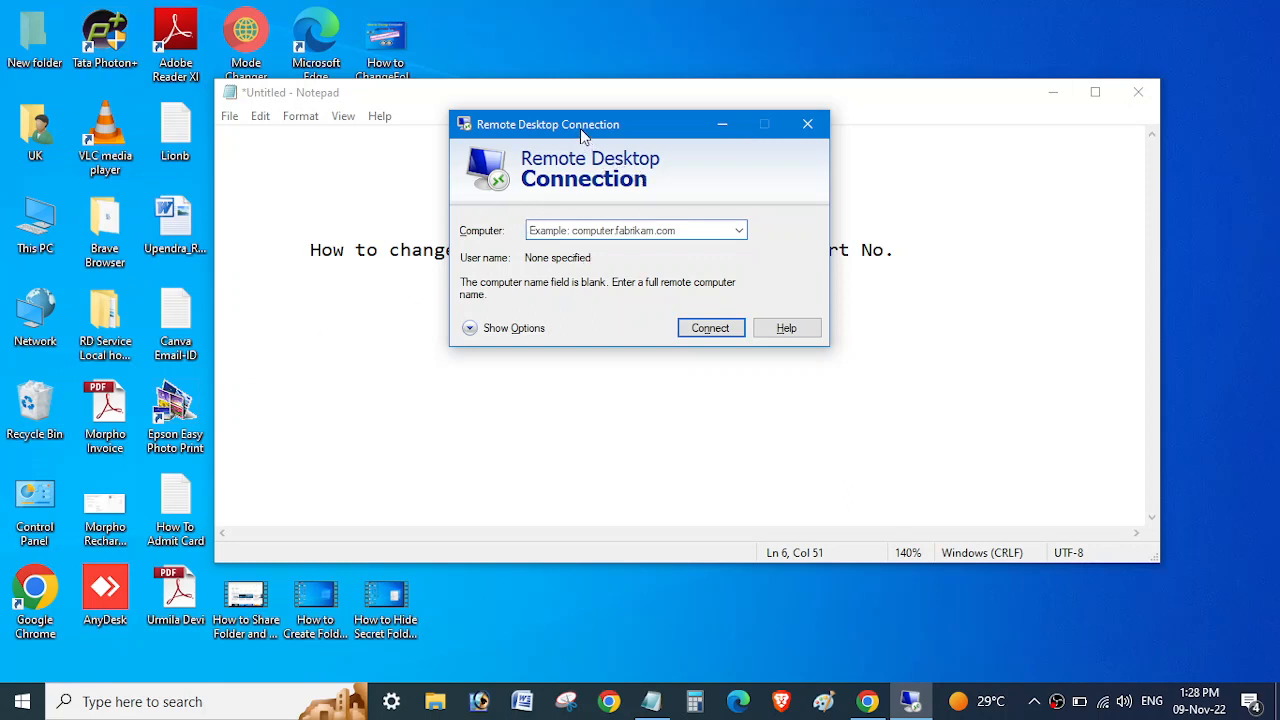
left_click_drag(581, 126, 580, 149)
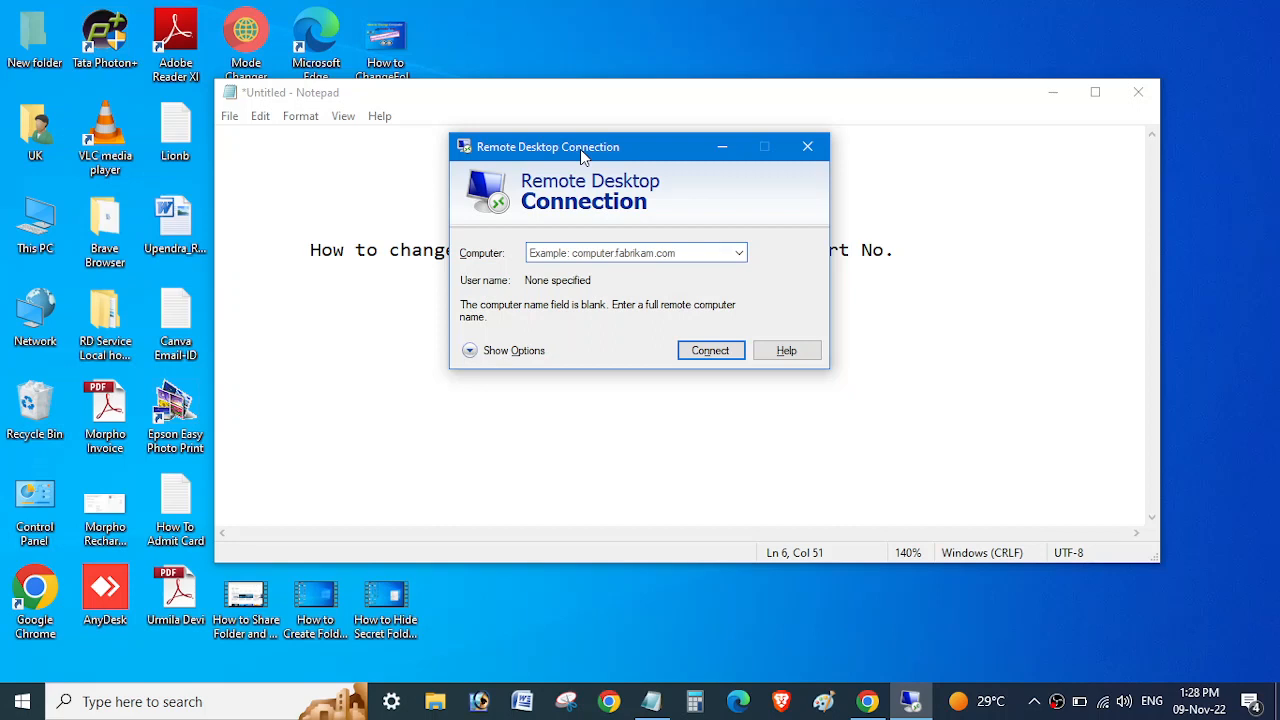
left_click(543, 253)
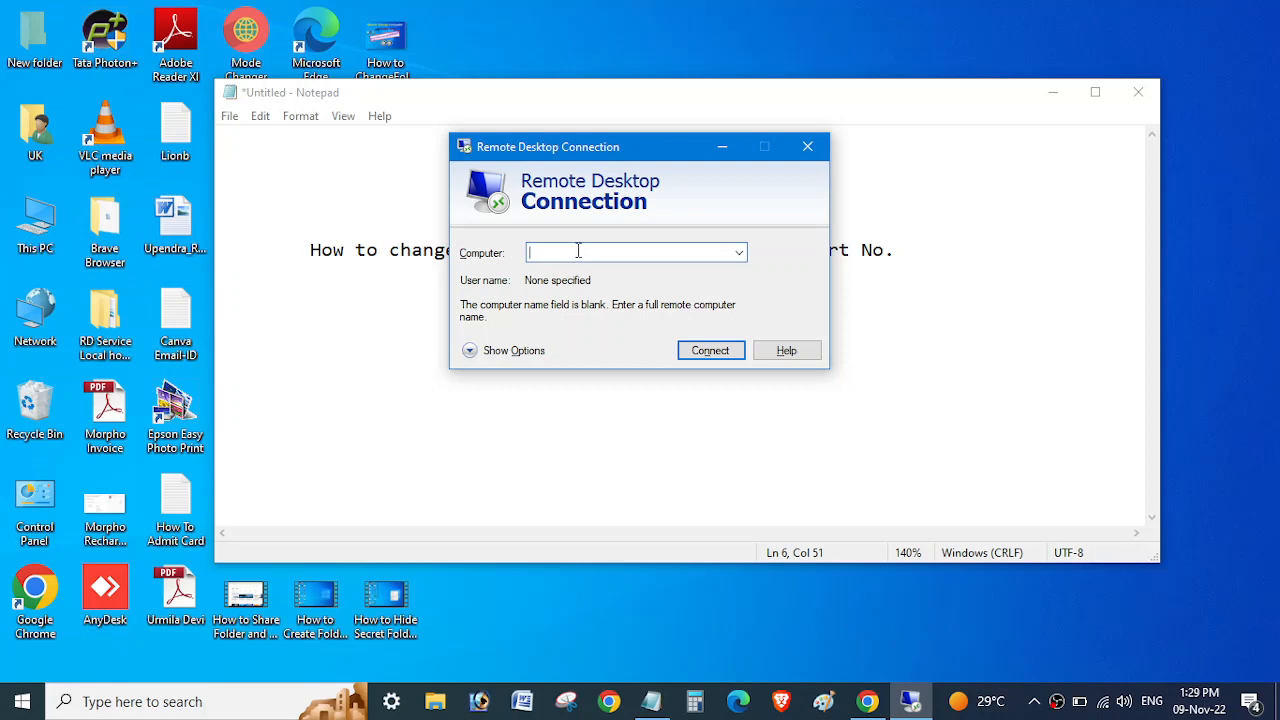
left_click(805, 146)
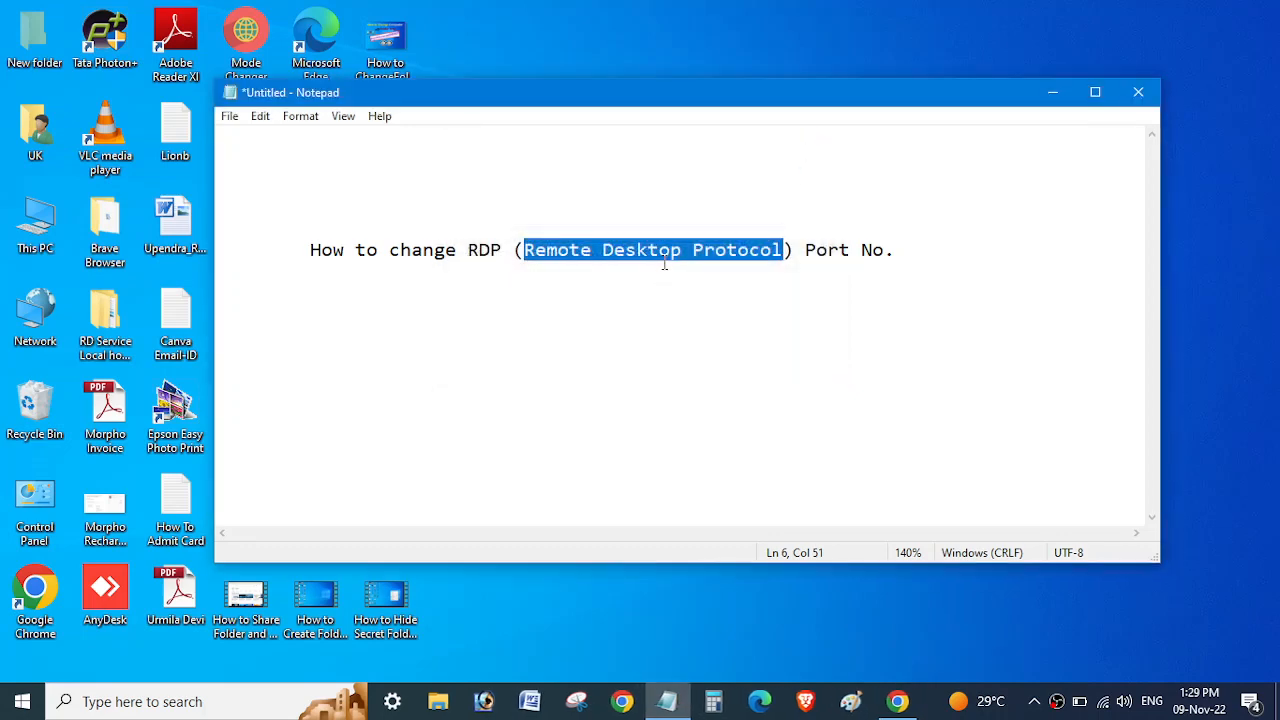
Add the line "3389 for RDP" a few lines below the heading in the note and minimize the note's window
left_click(936, 261)
key("Return")
key("Return")
key("Return")
key("Return")
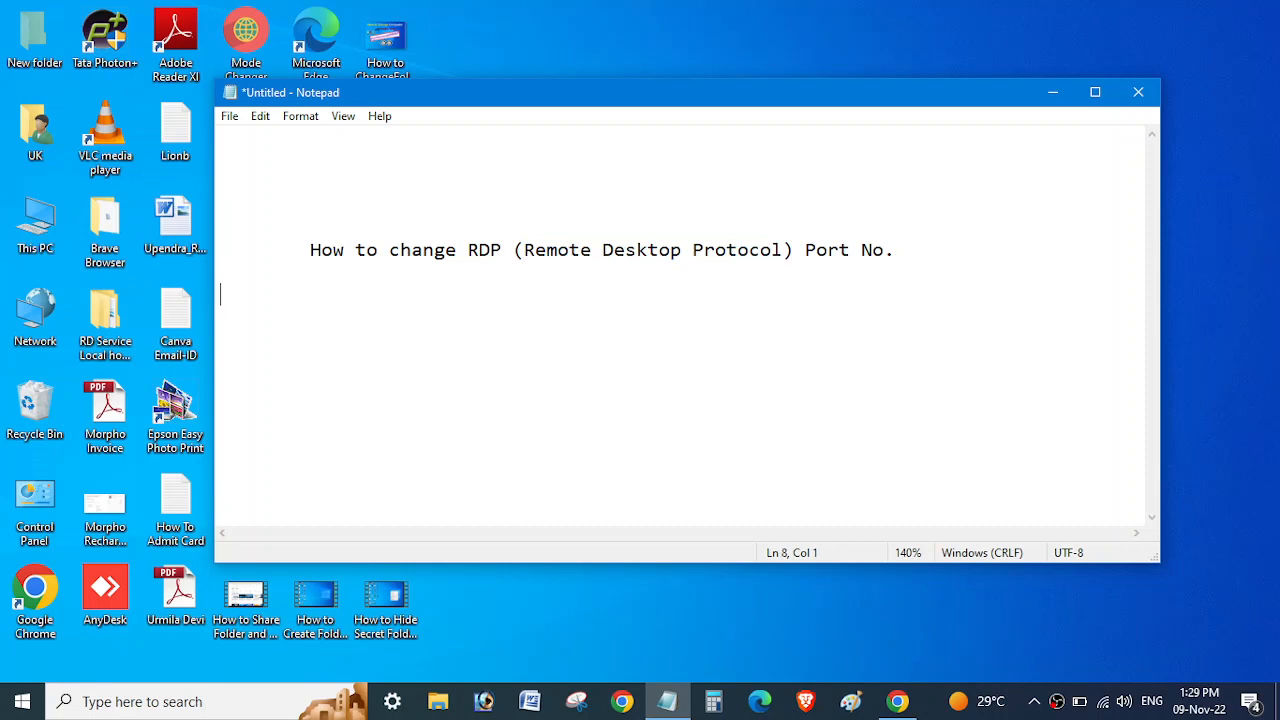
type("3389 fo")
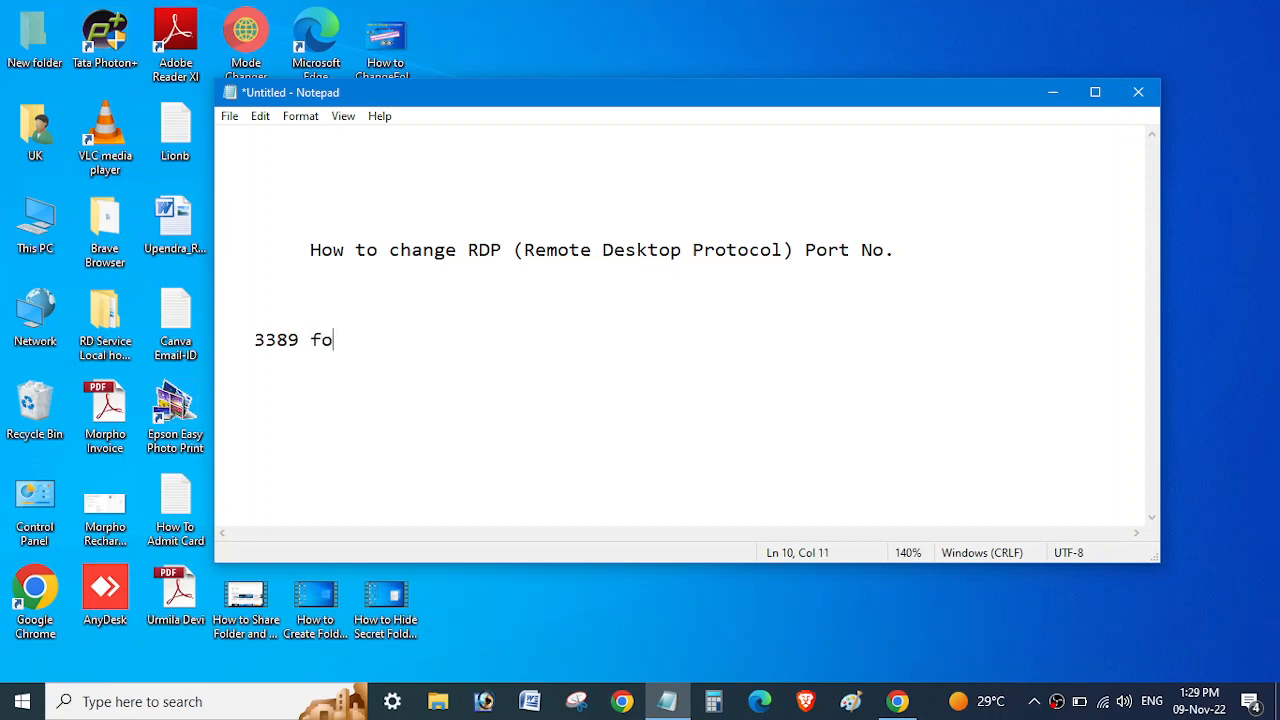
type("r RDP")
left_click(1053, 96)
right_click(671, 189)
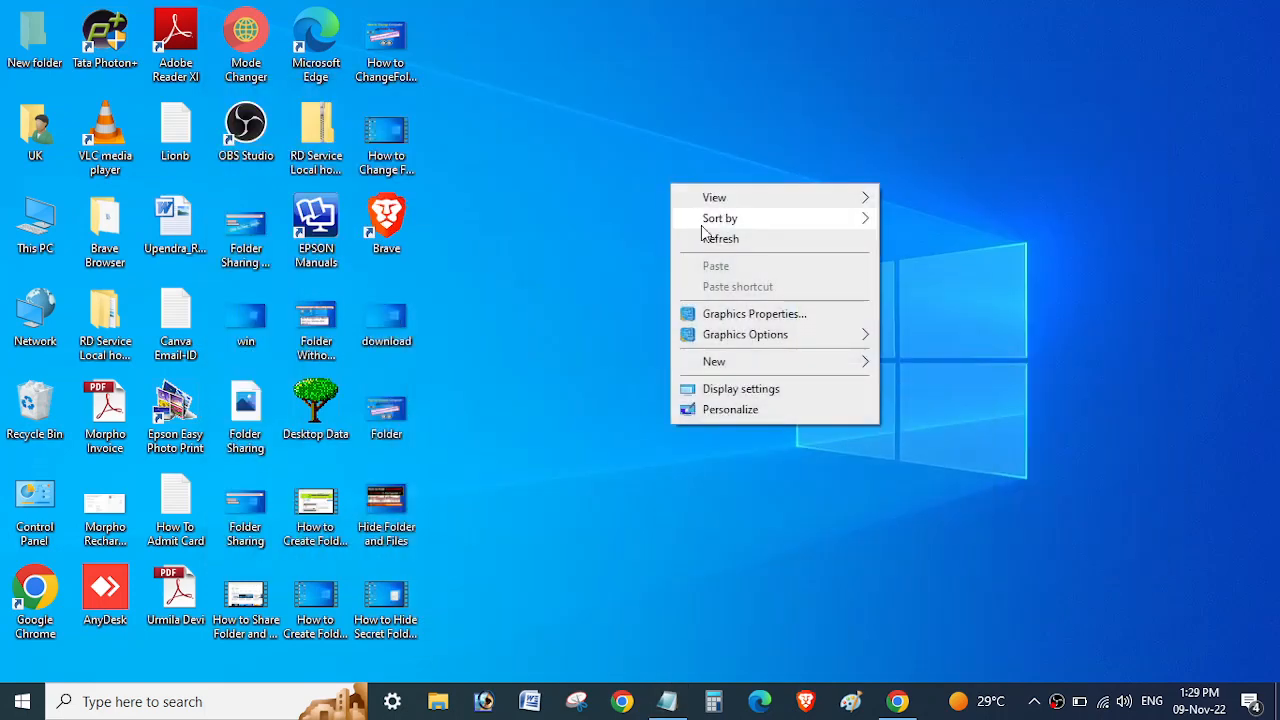
left_click(718, 239)
right_click(637, 234)
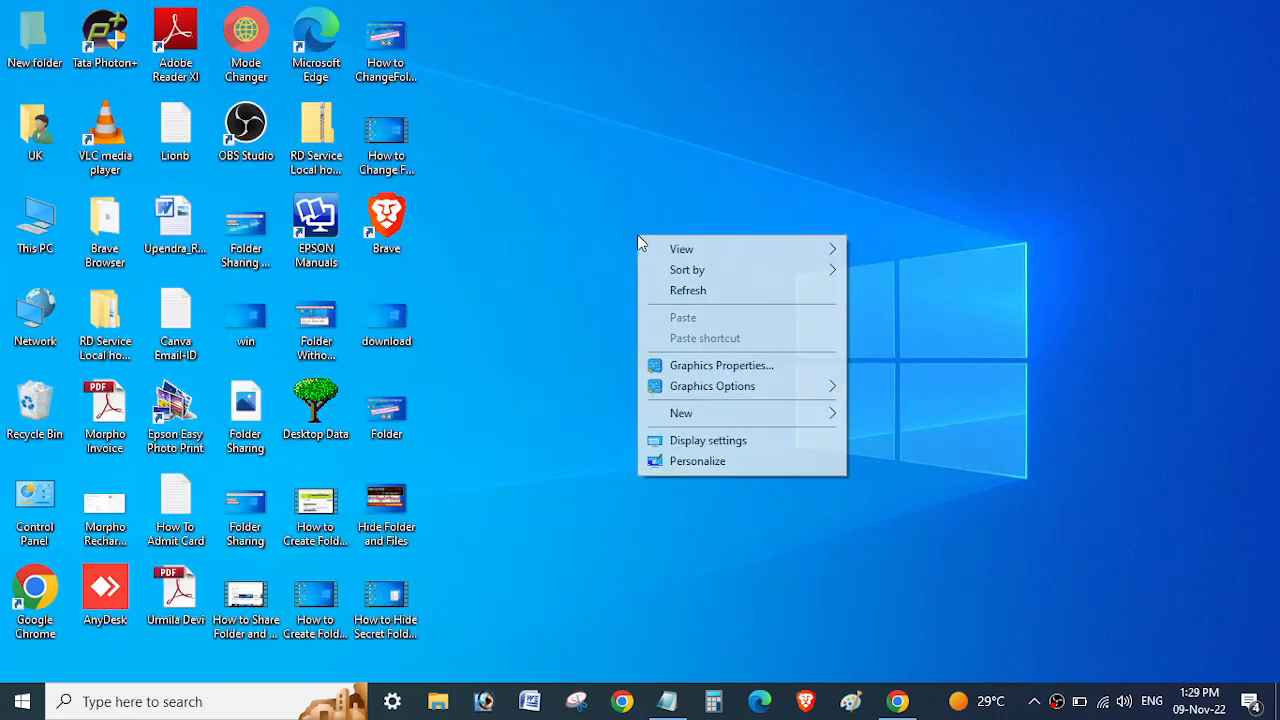
left_click(684, 292)
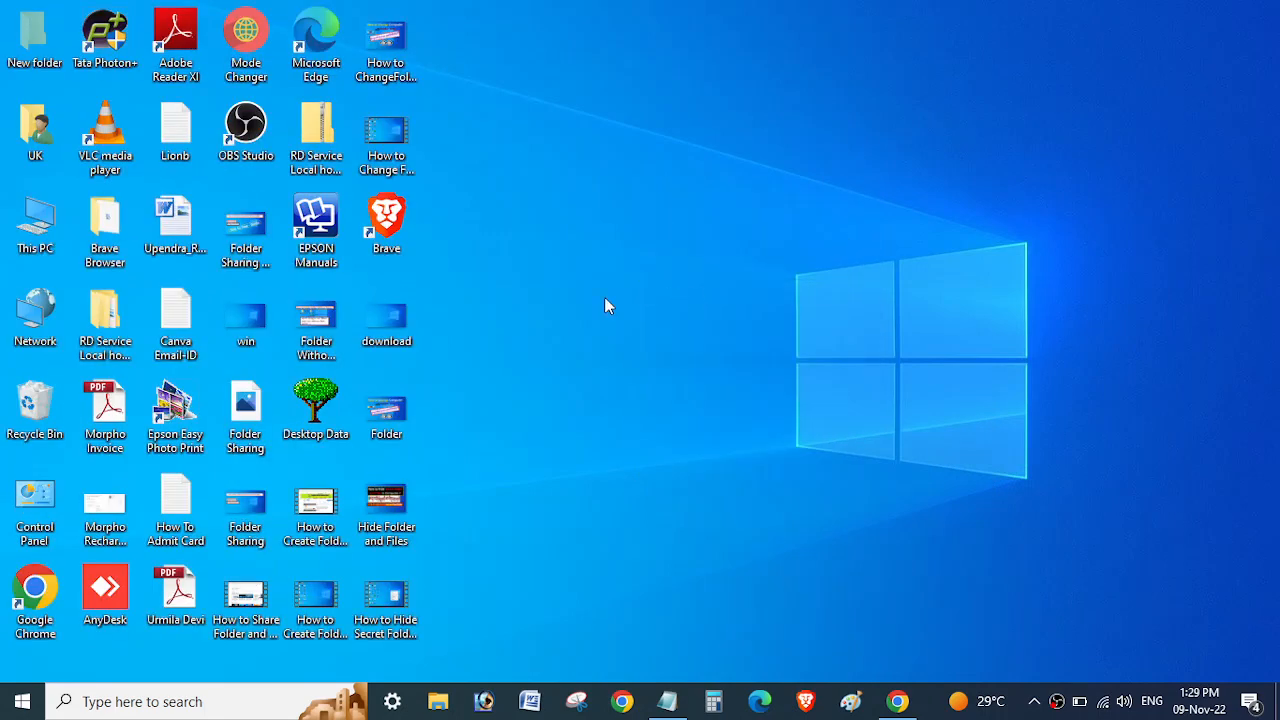
Switch to the Registry Editor by running the regedit command
key("super+r")
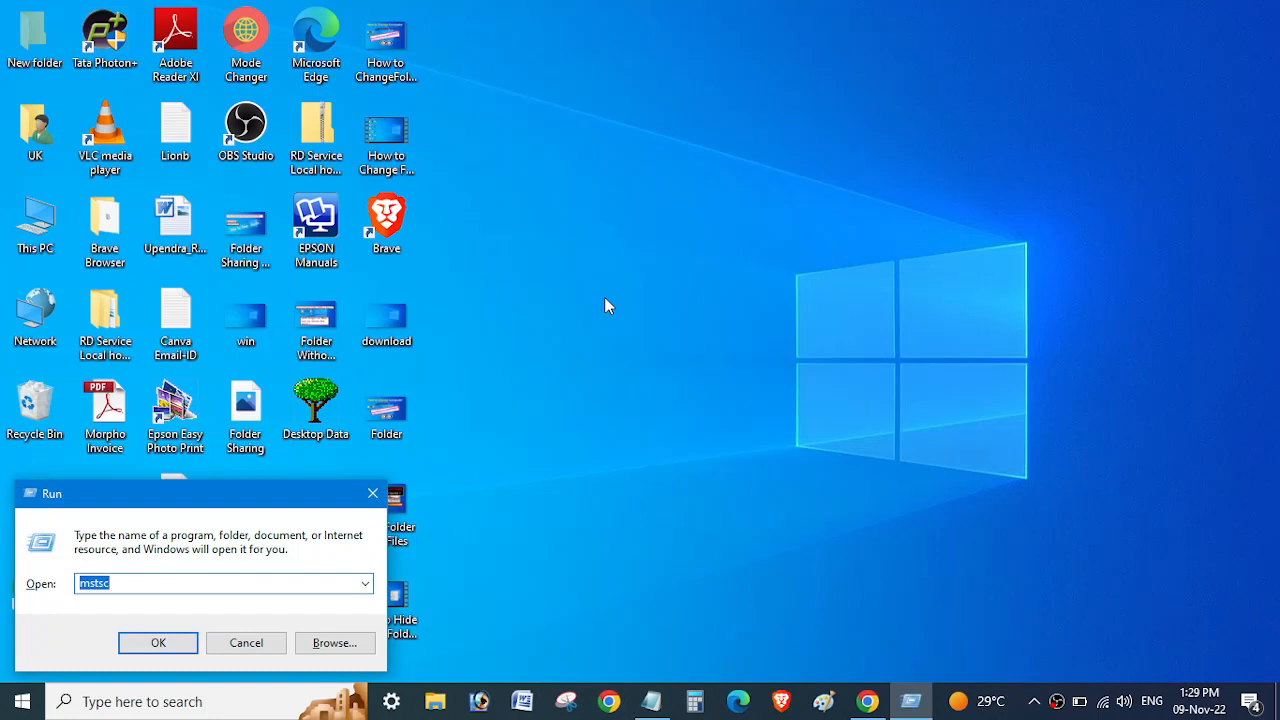
type("re")
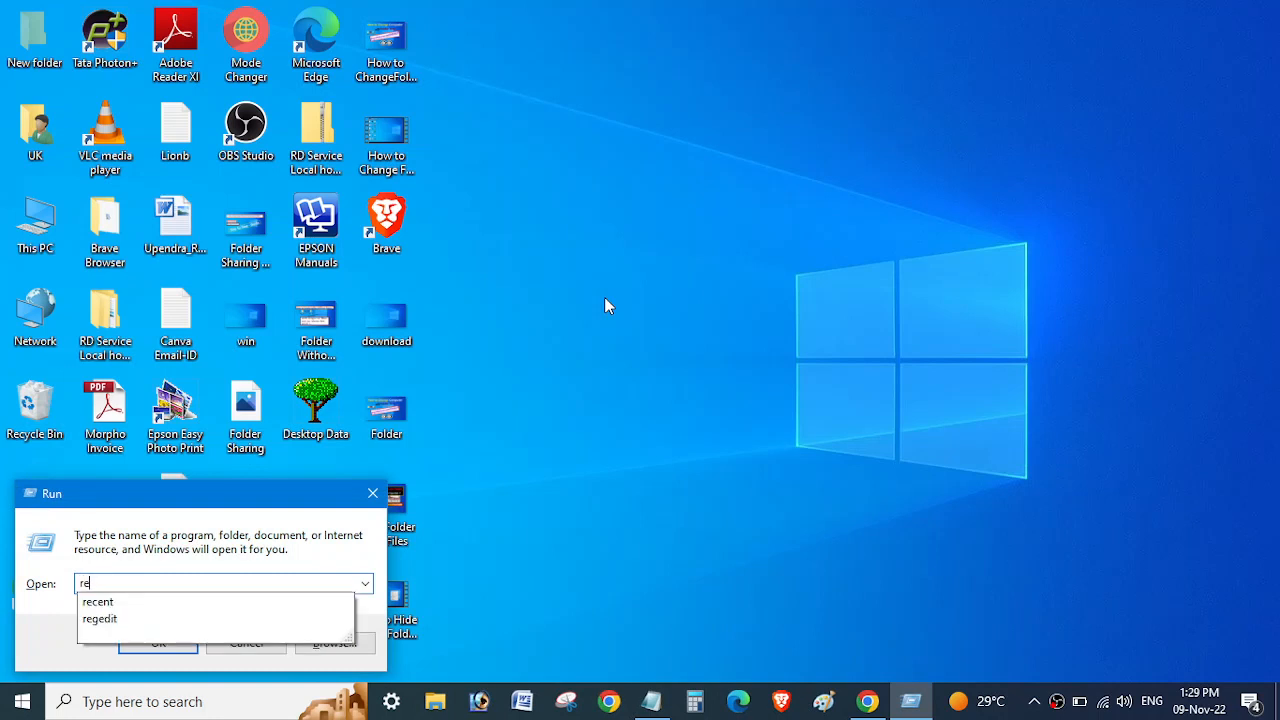
key("Down")
key("Down")
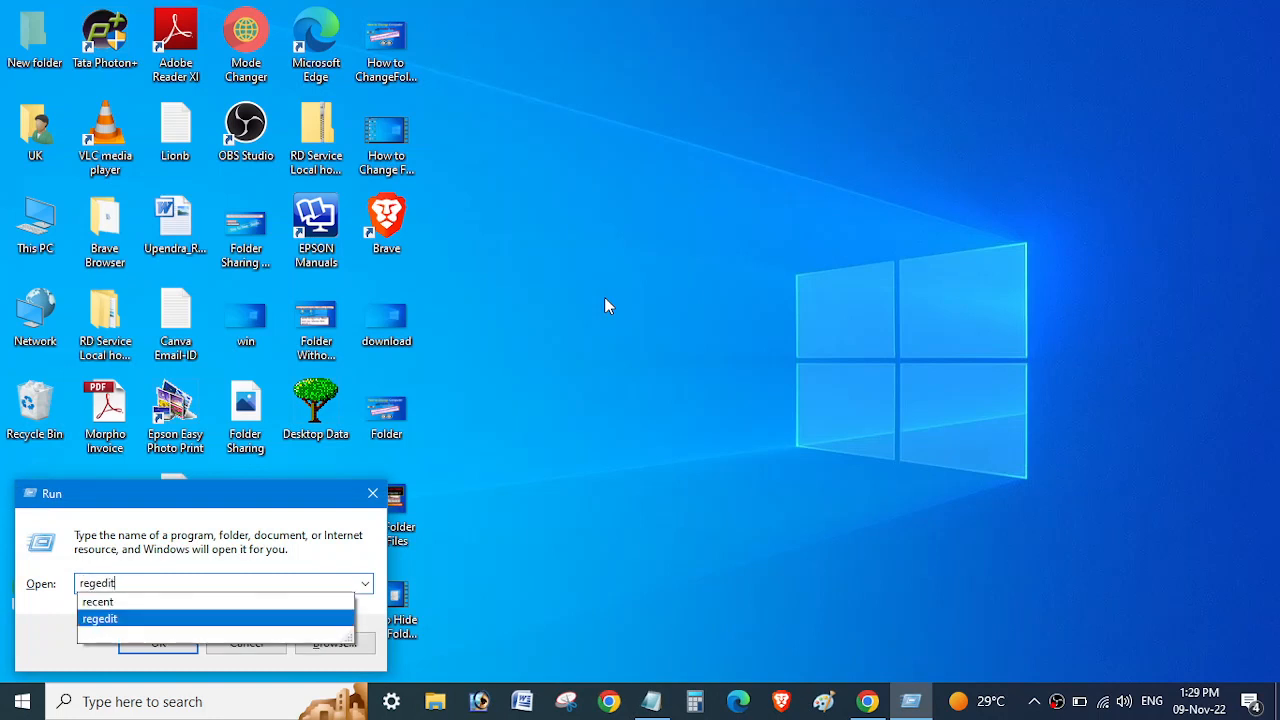
key("Return")
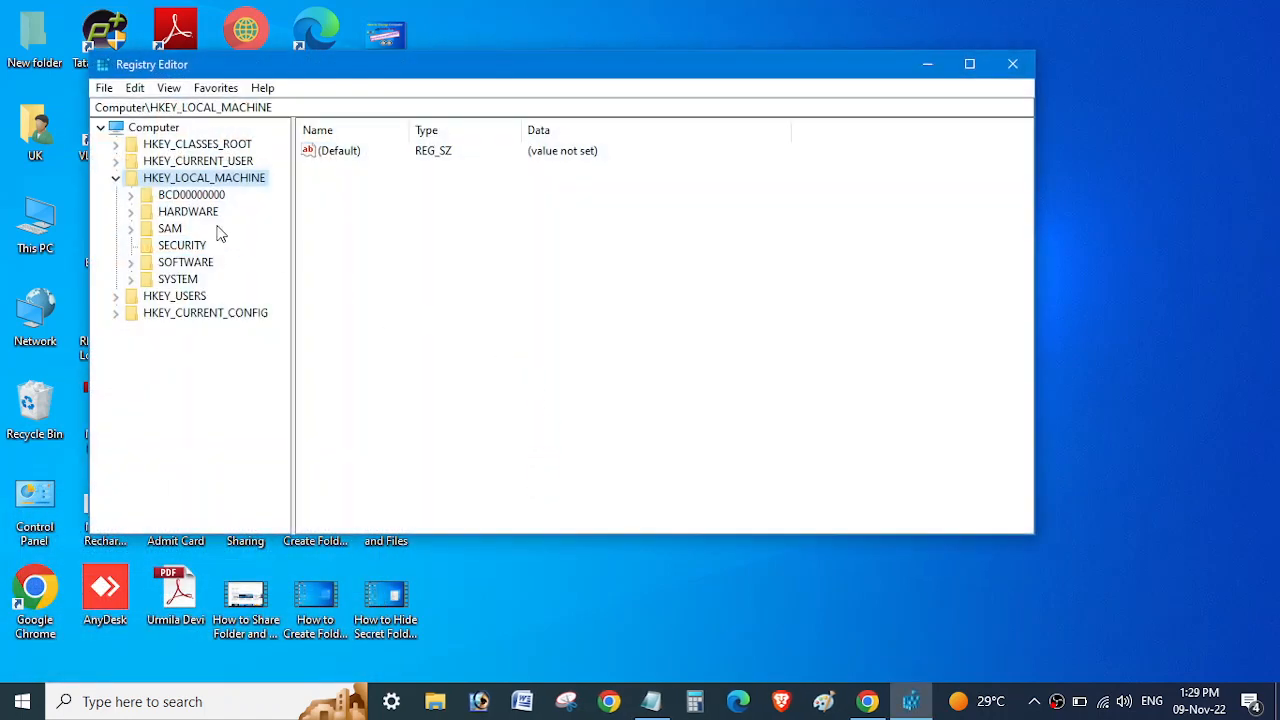
Expand the registry tree through HKEY_LOCAL_MACHINE and SYSTEM to the subkeys of CurrentControlSet
left_click(116, 178)
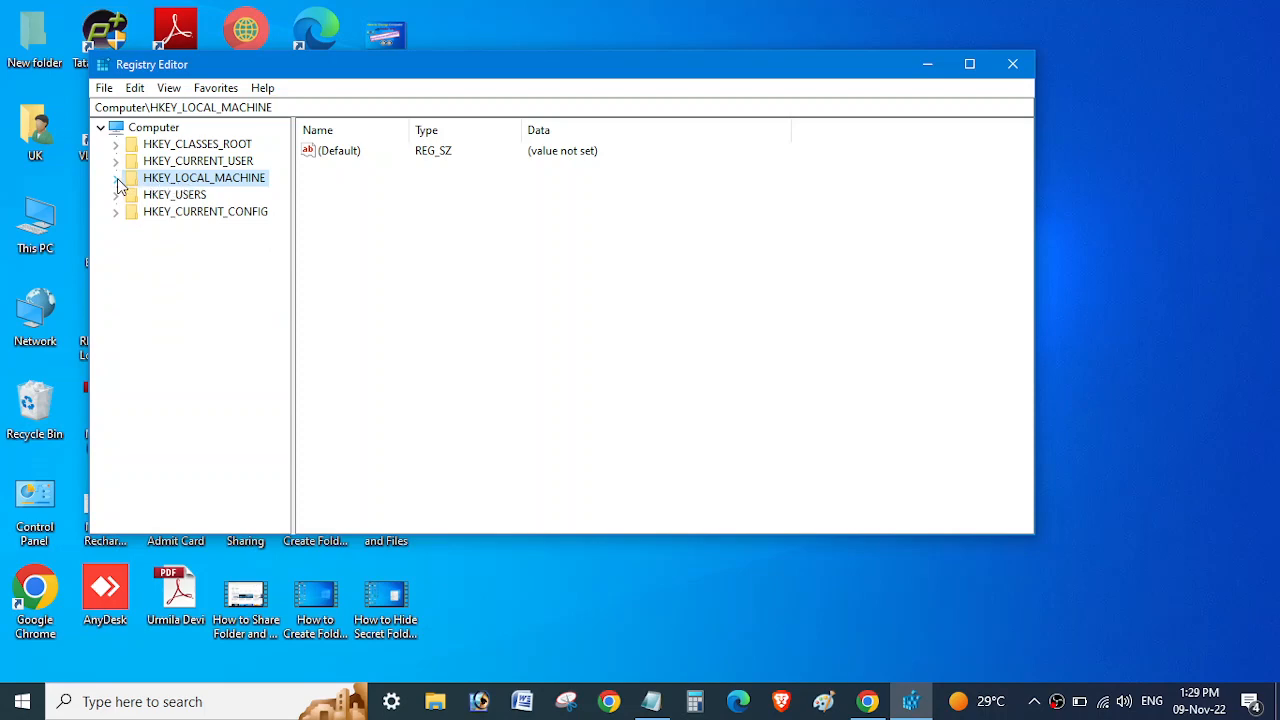
left_click(116, 178)
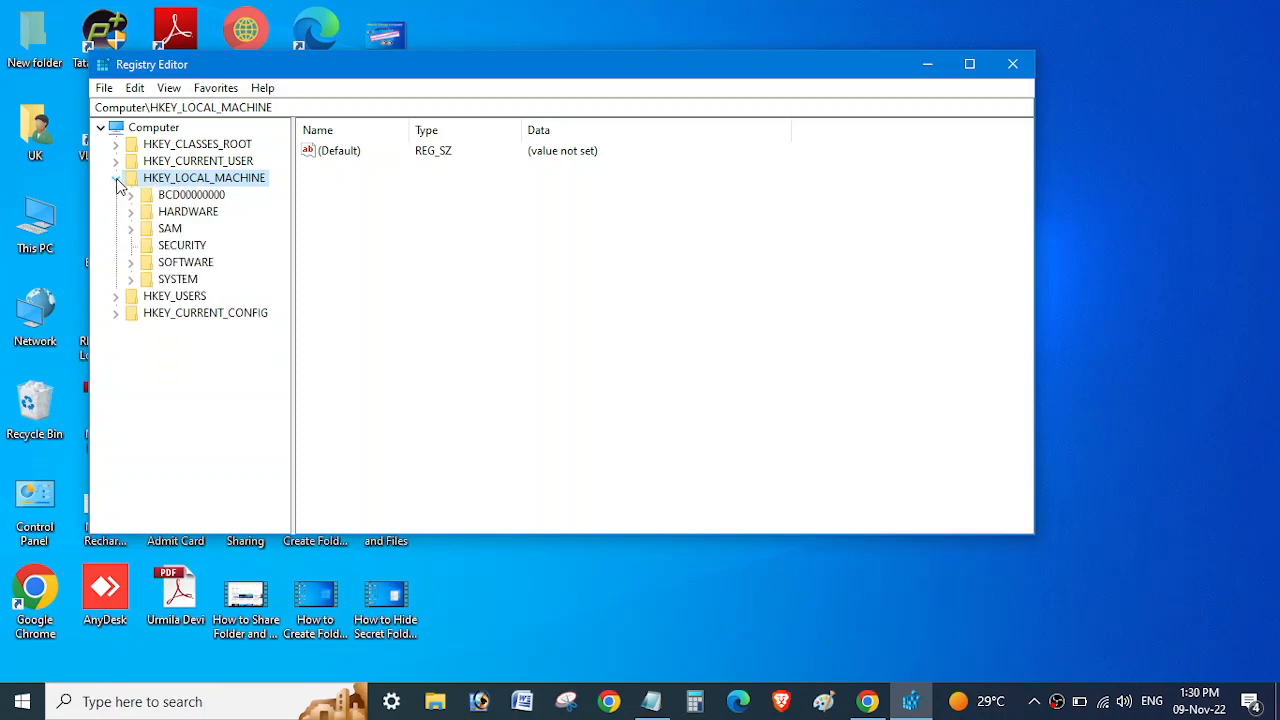
left_click(131, 281)
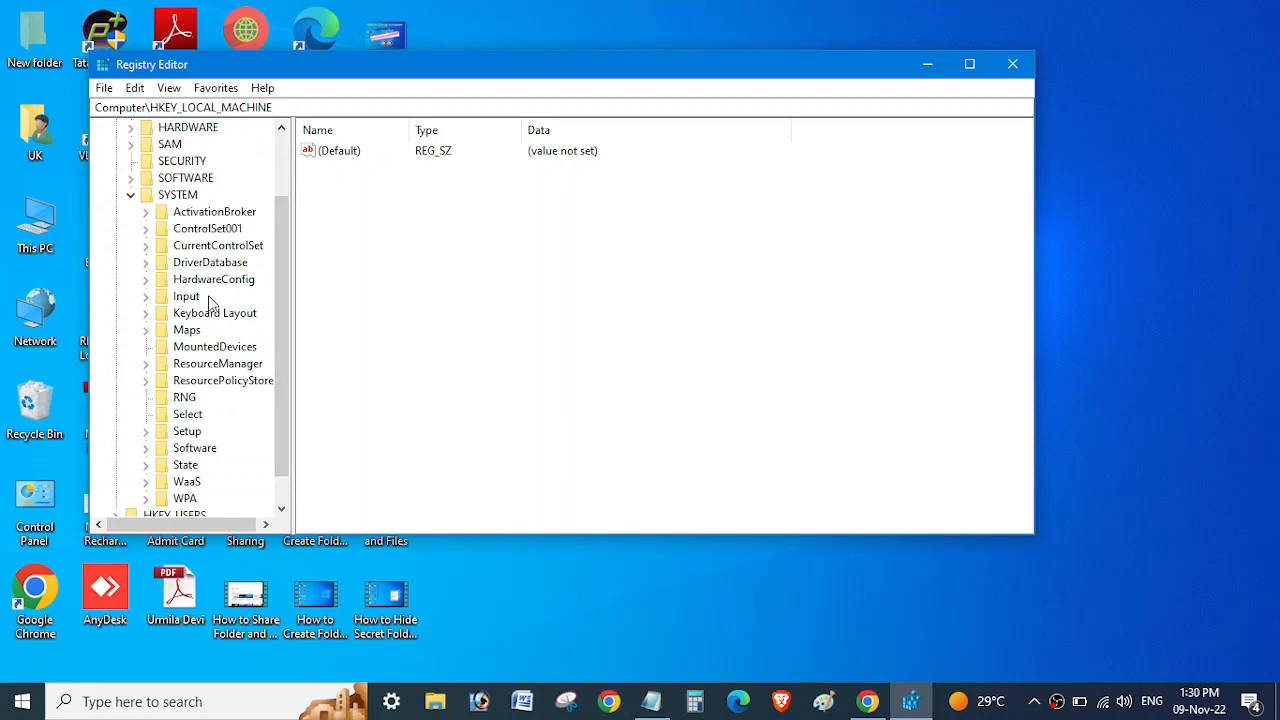
left_click(170, 197)
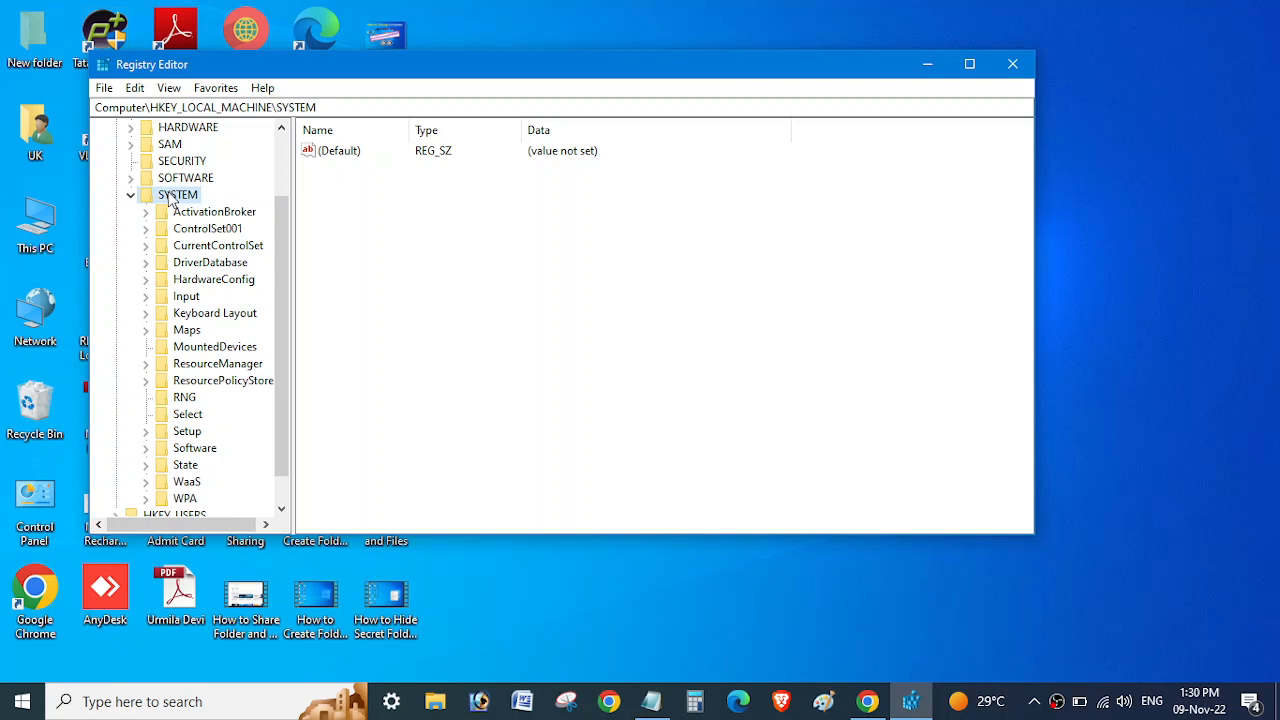
key("c")
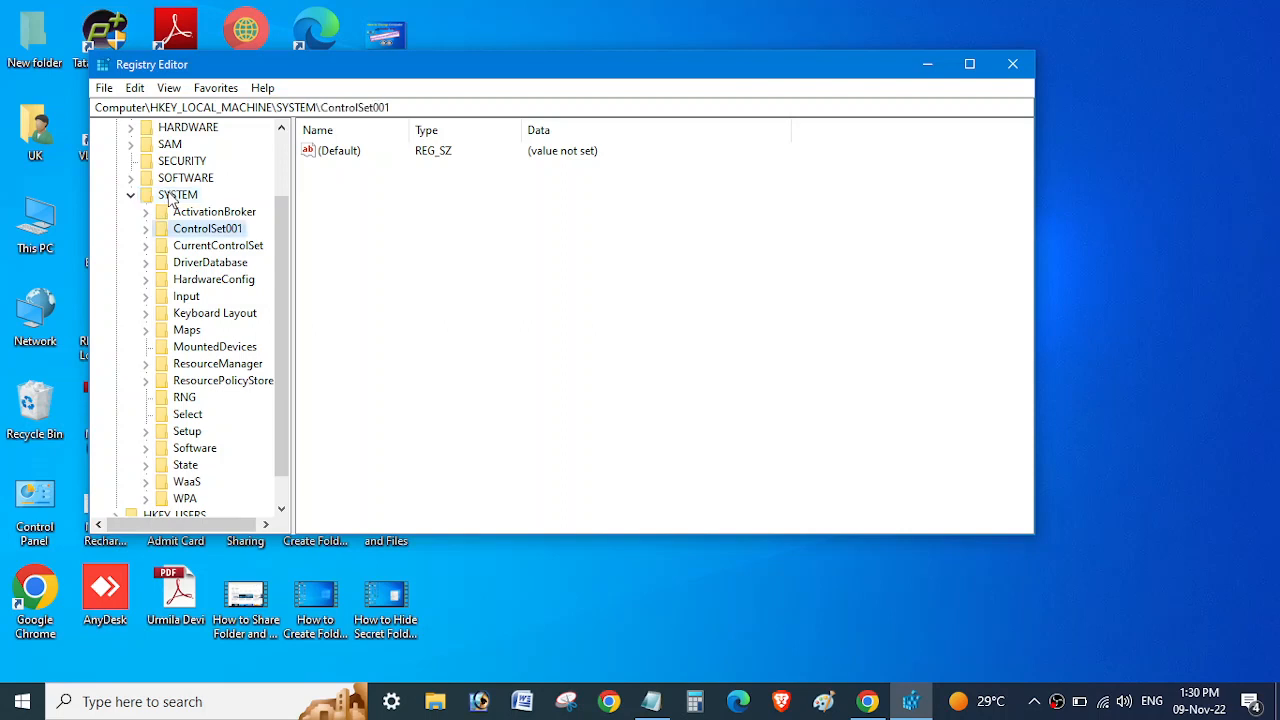
left_click(202, 248)
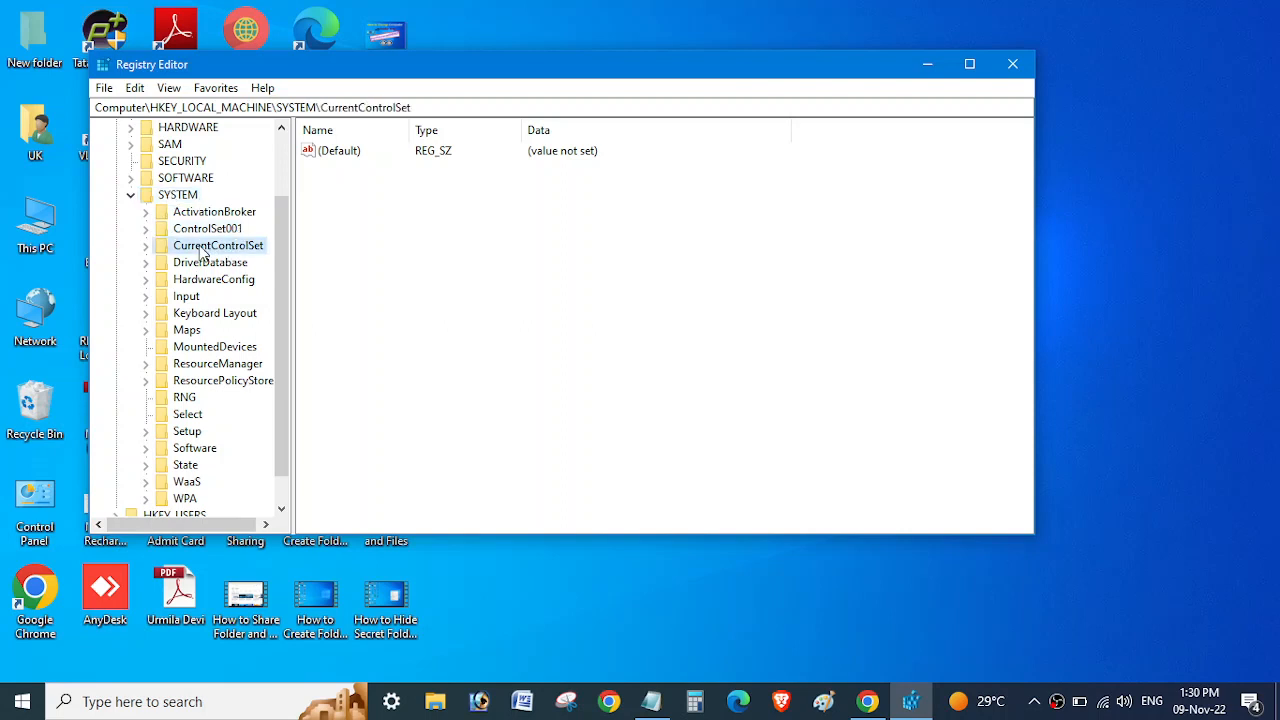
left_click(147, 246)
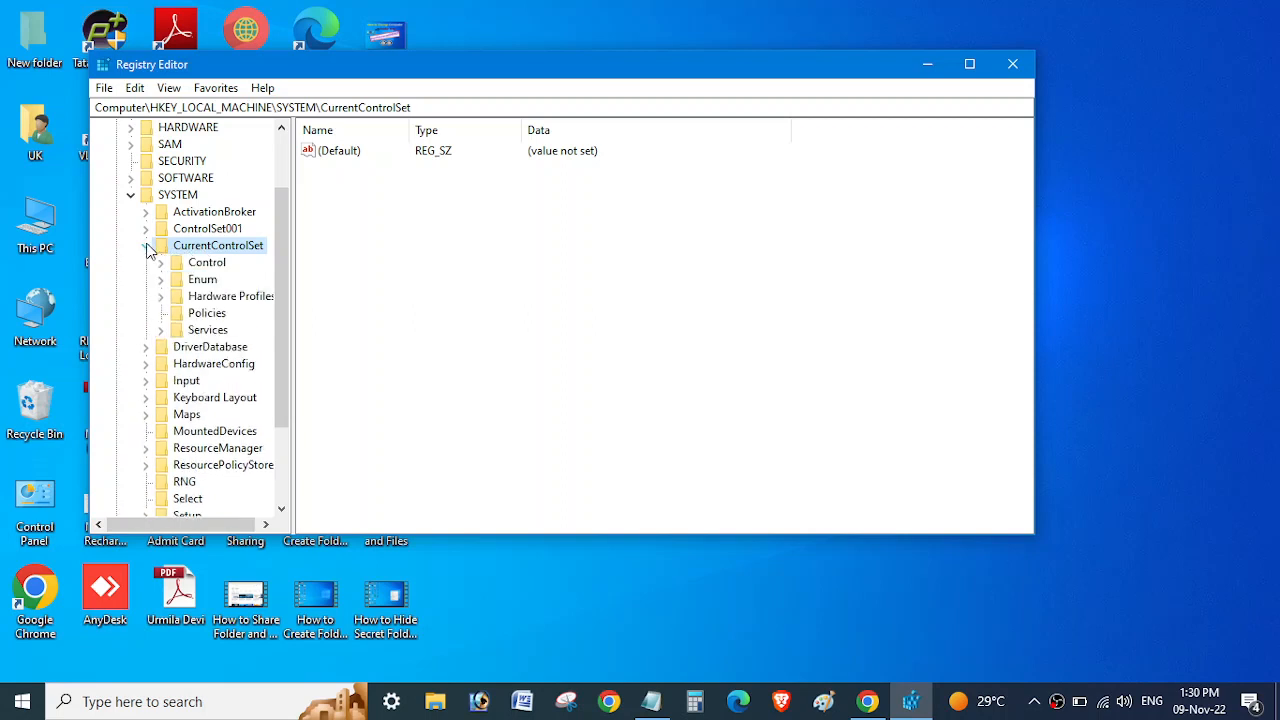
Expand the Control key under CurrentControlSet, and select and expand its Terminal Server subkey
left_click(202, 266)
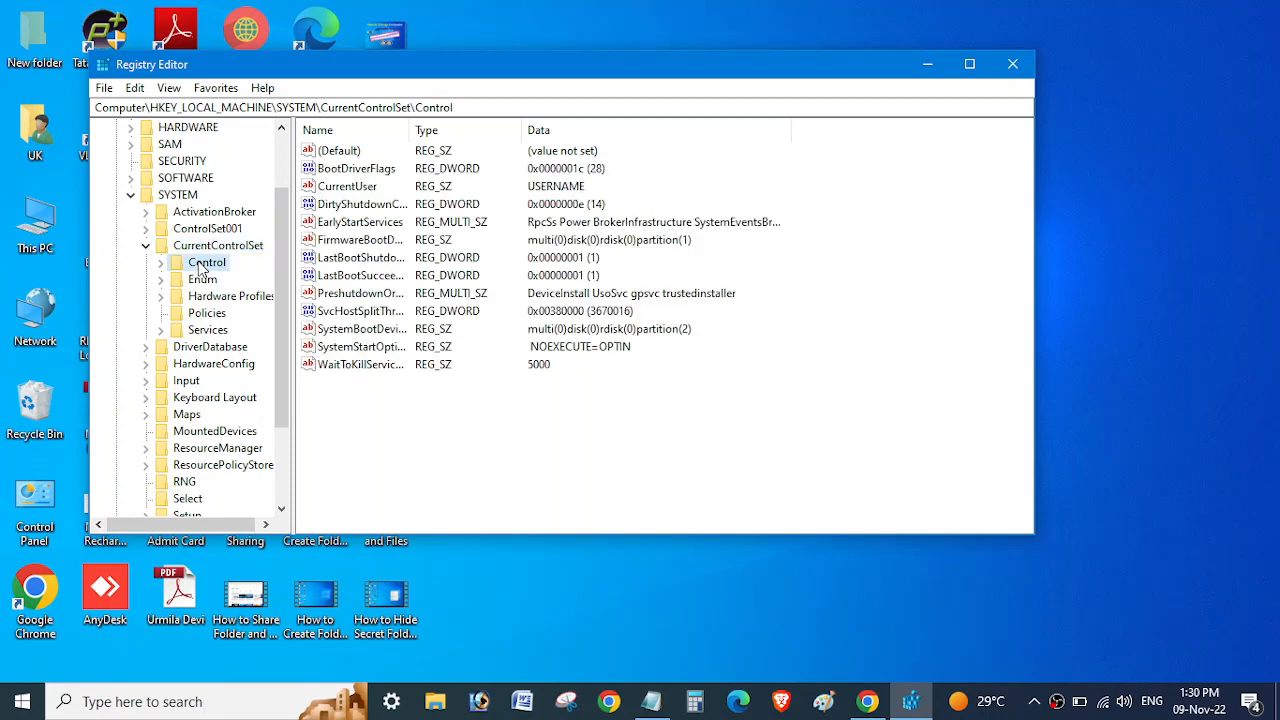
left_click(161, 263)
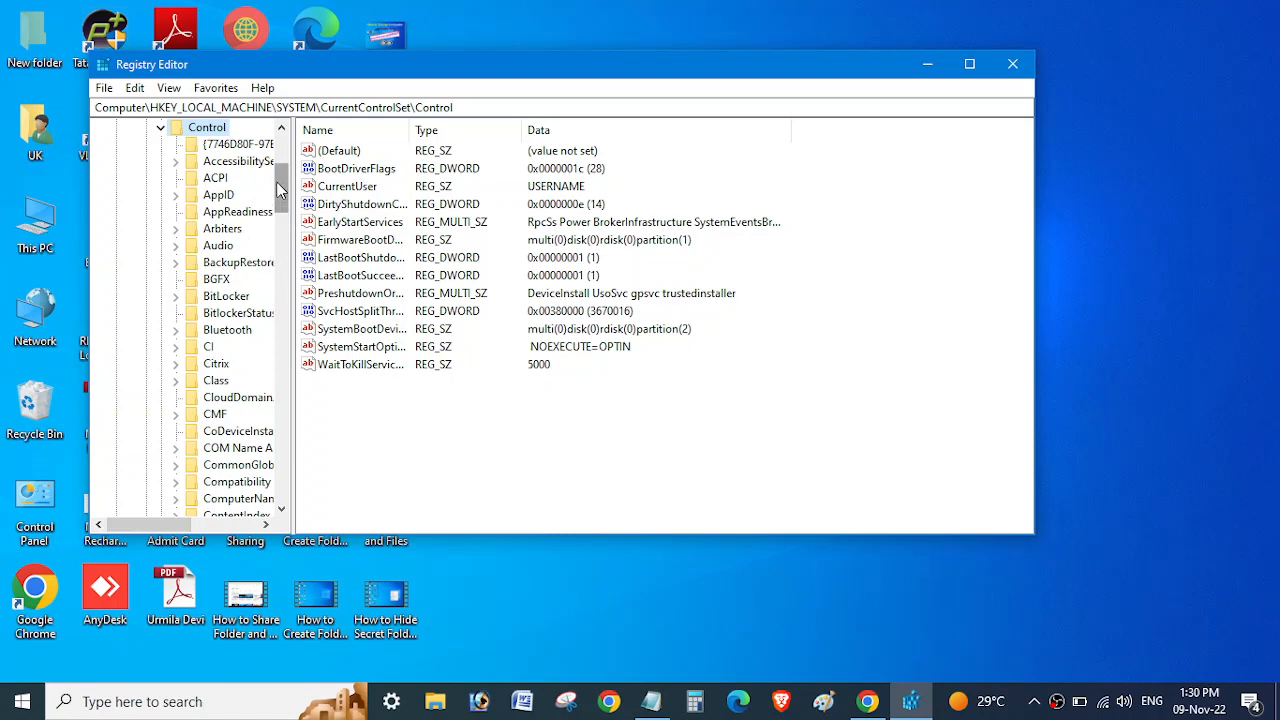
left_click_drag(280, 190, 310, 402)
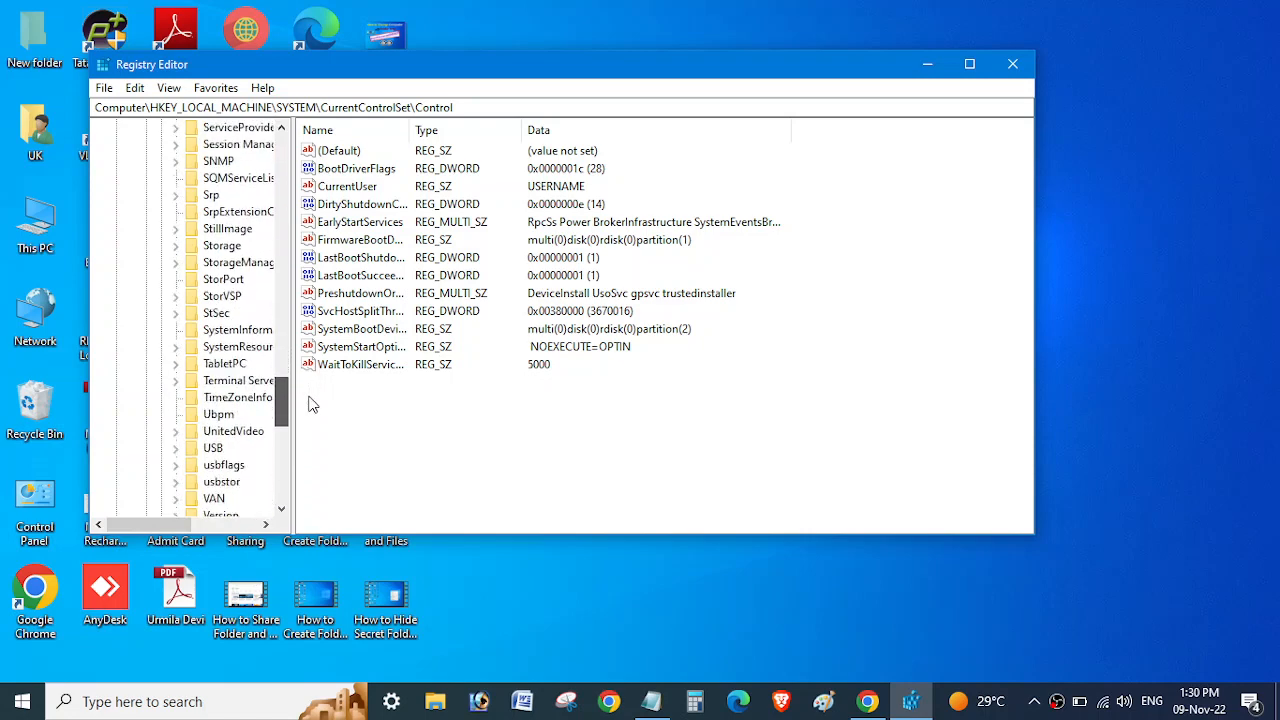
left_click(247, 384)
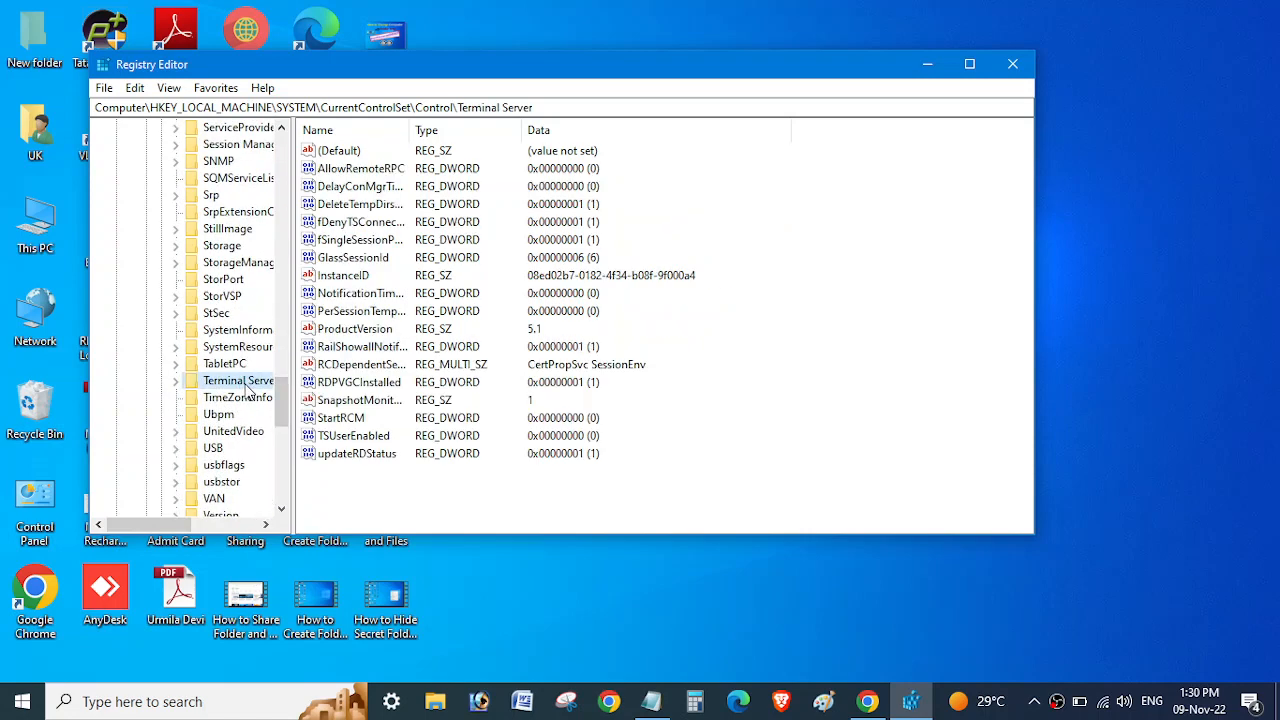
left_click(175, 384)
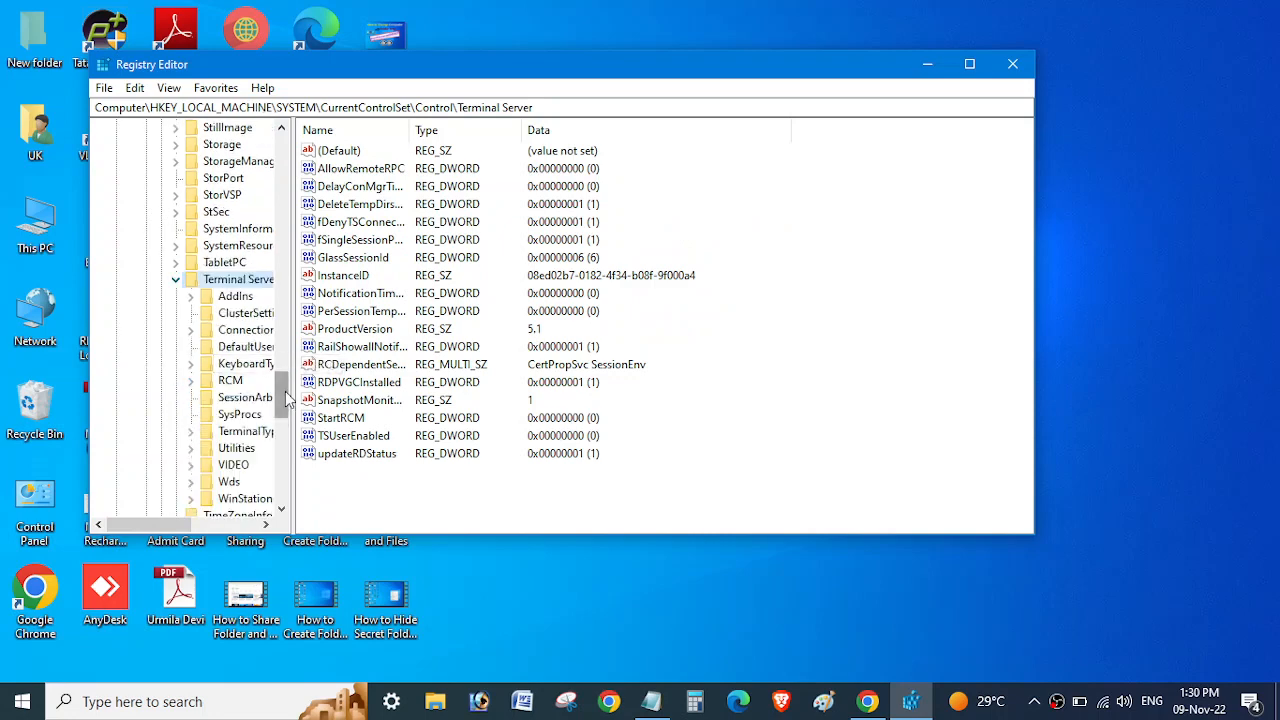
Expand WinStations under Terminal Server and select the RDP-Tcp key to list its values
left_click_drag(287, 398, 286, 400)
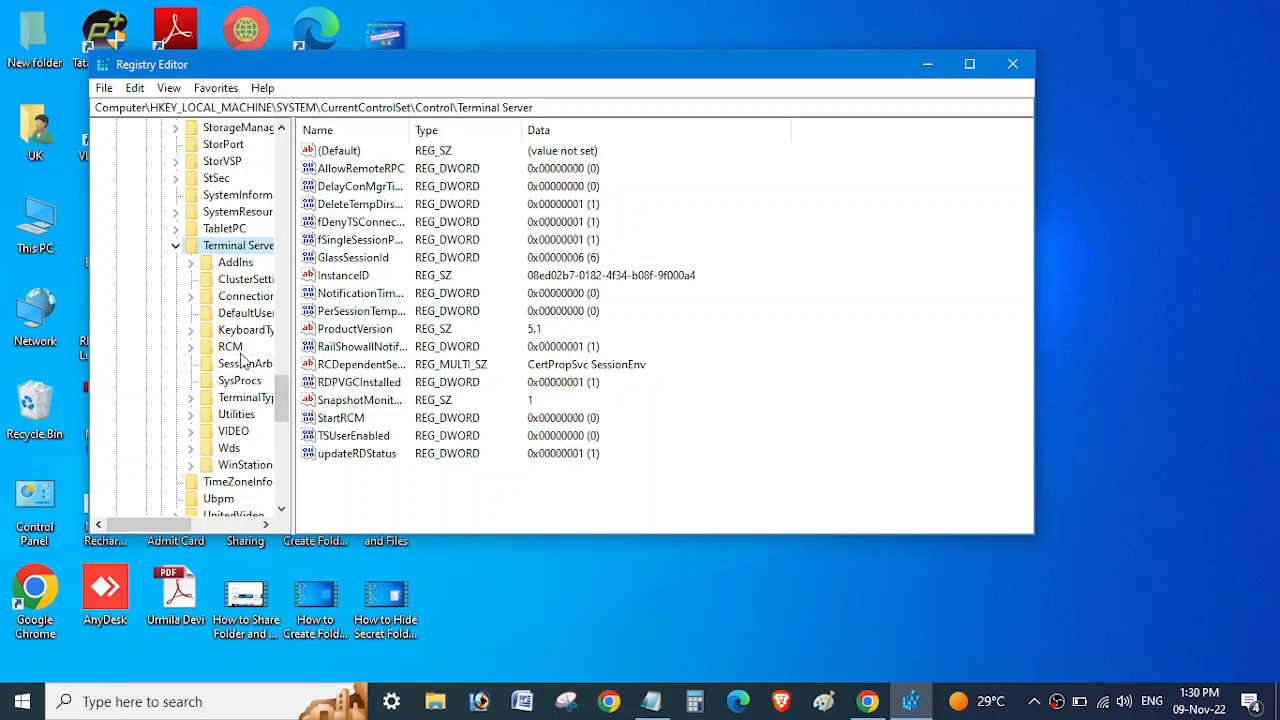
left_click(240, 466)
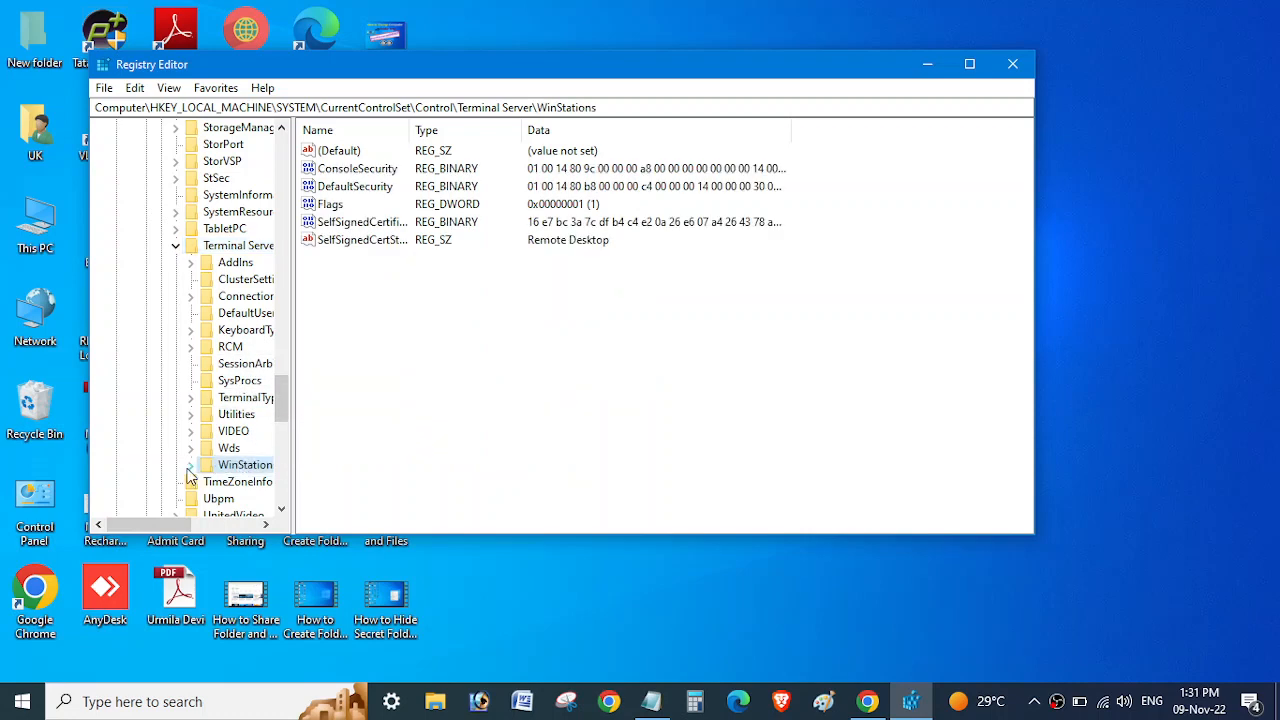
left_click(192, 467)
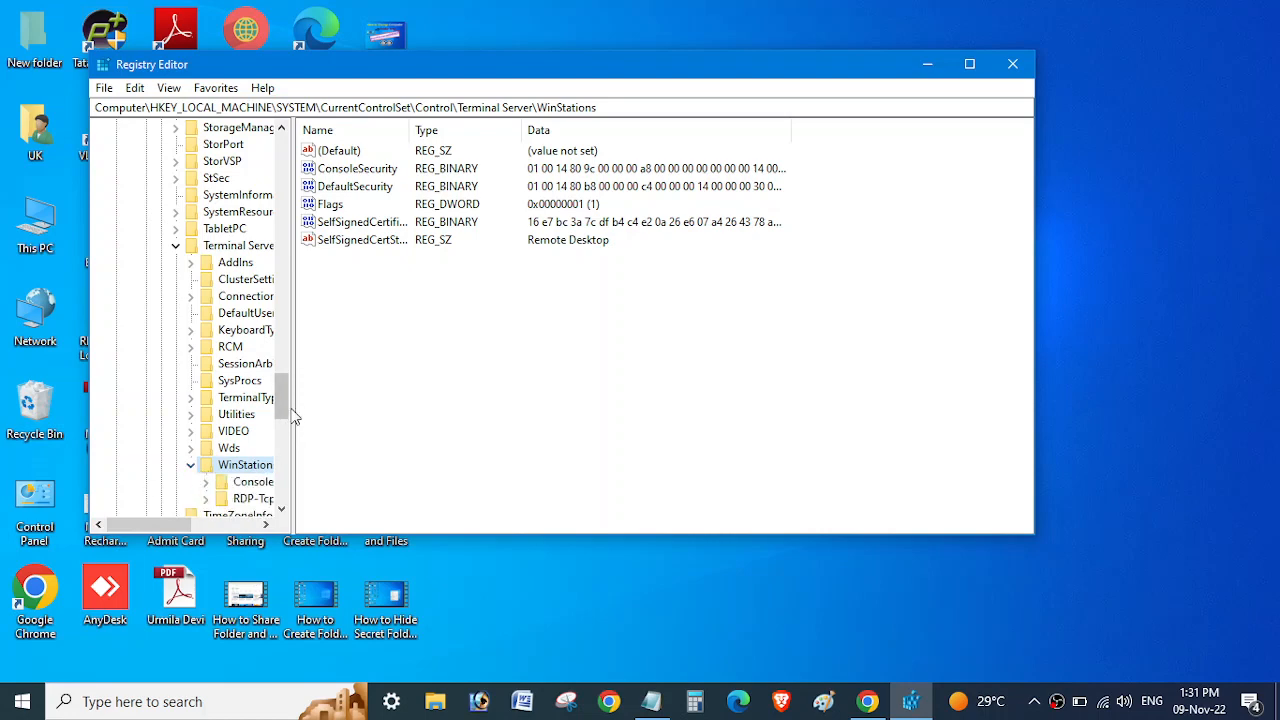
left_click_drag(284, 401, 285, 420)
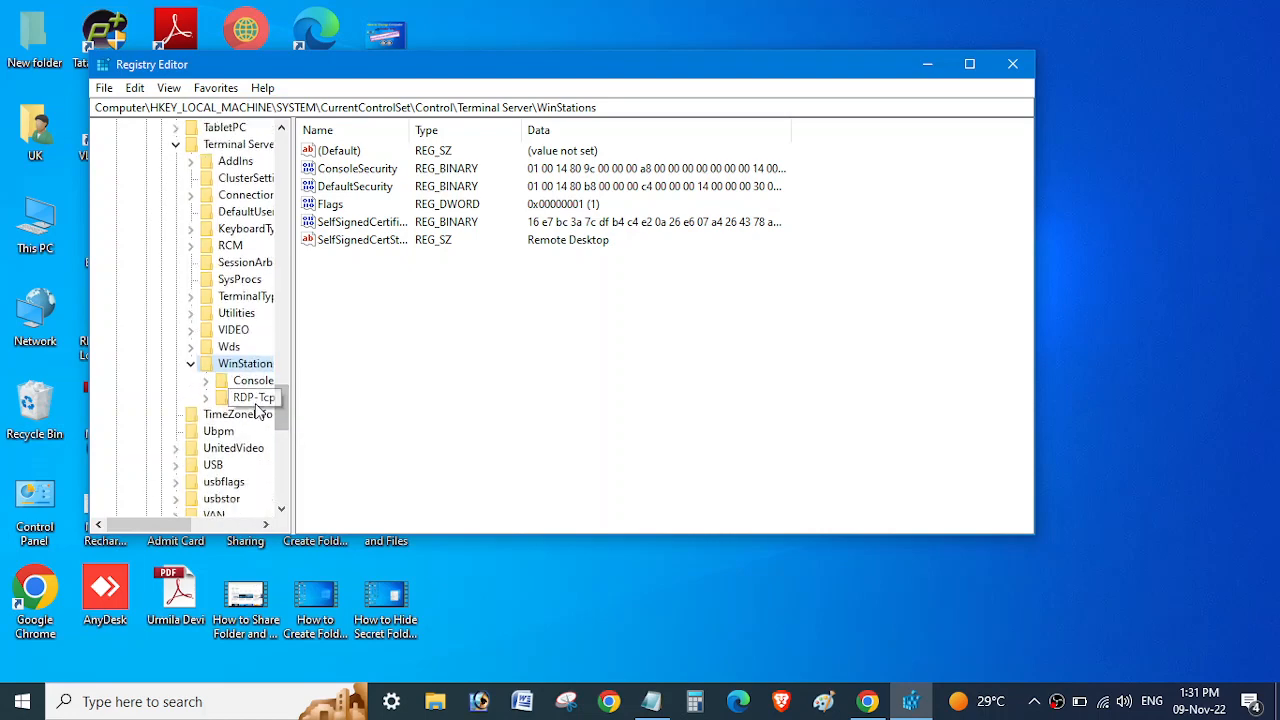
left_click(253, 398)
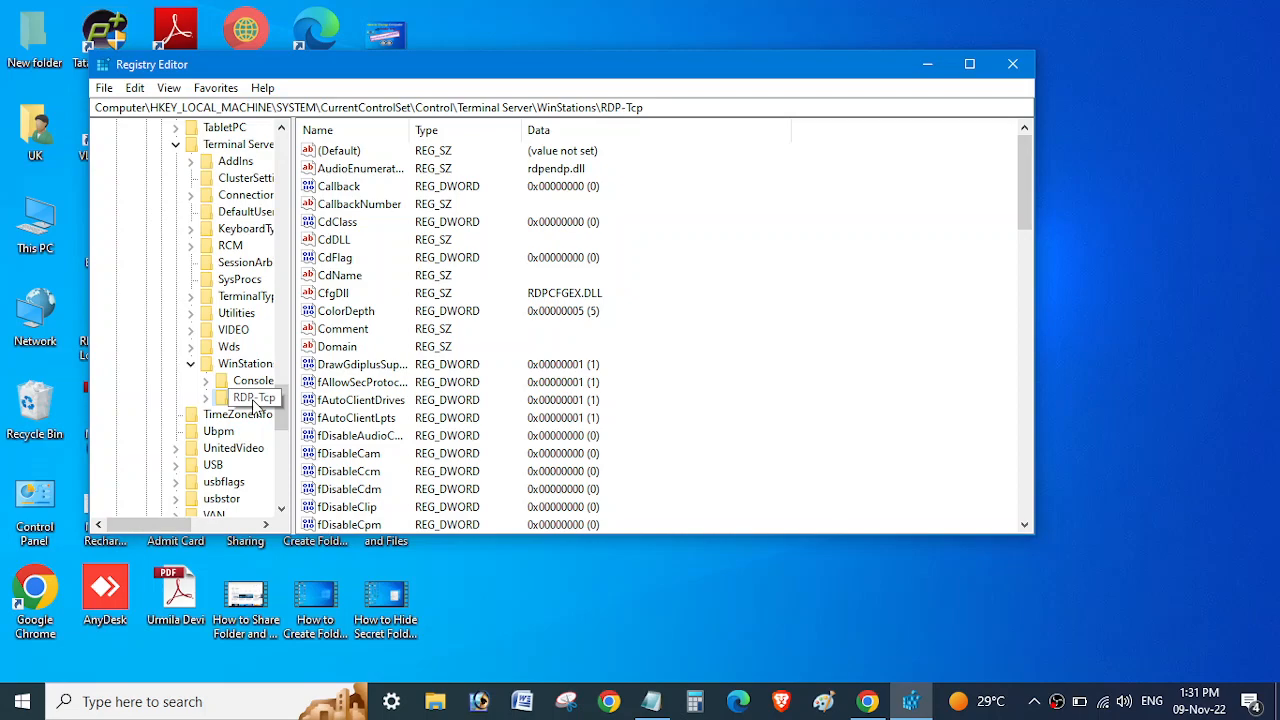
Set the PortNumber value of the RDP-Tcp key to 123 in decimal base
left_click_drag(1031, 140, 1031, 404)
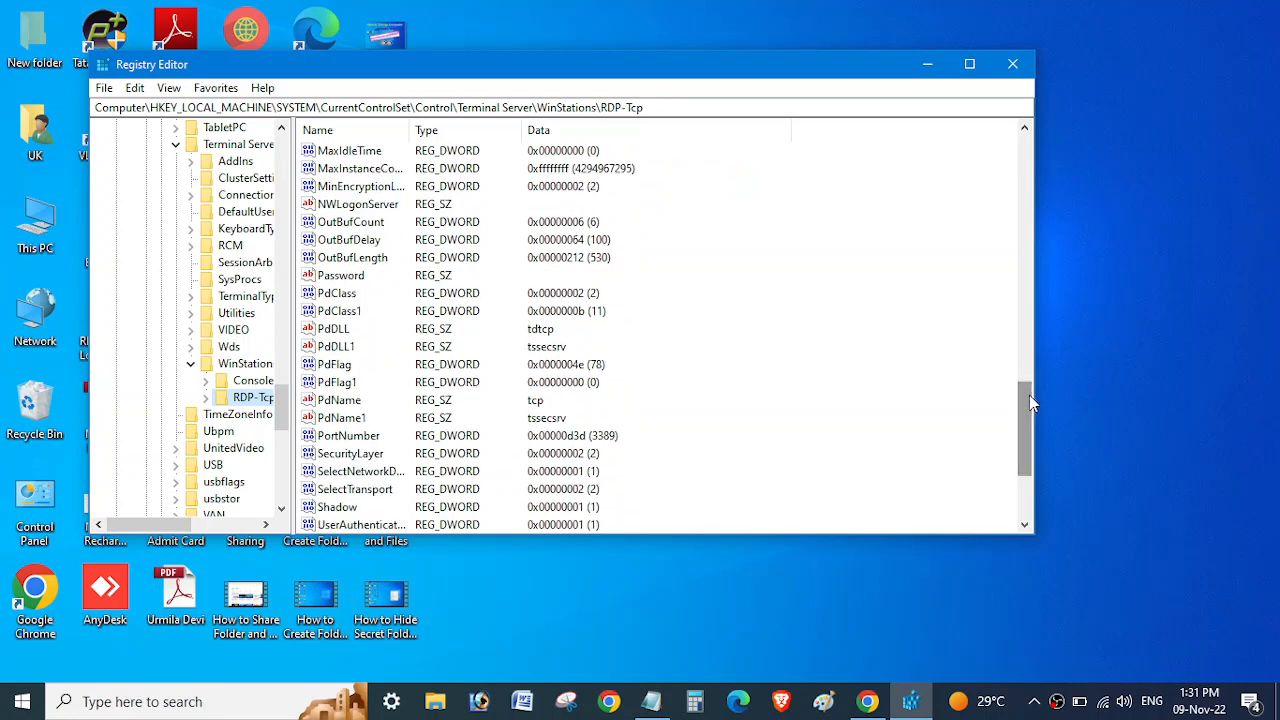
left_click(347, 438)
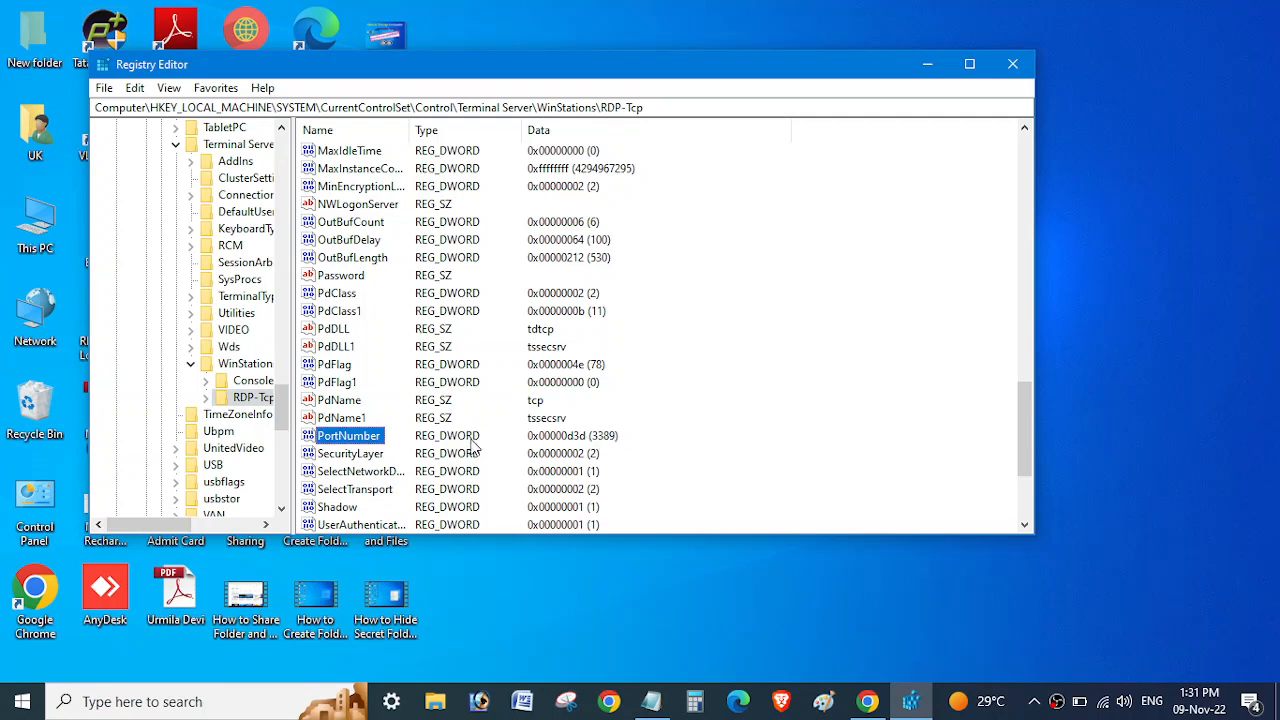
double_click(350, 437)
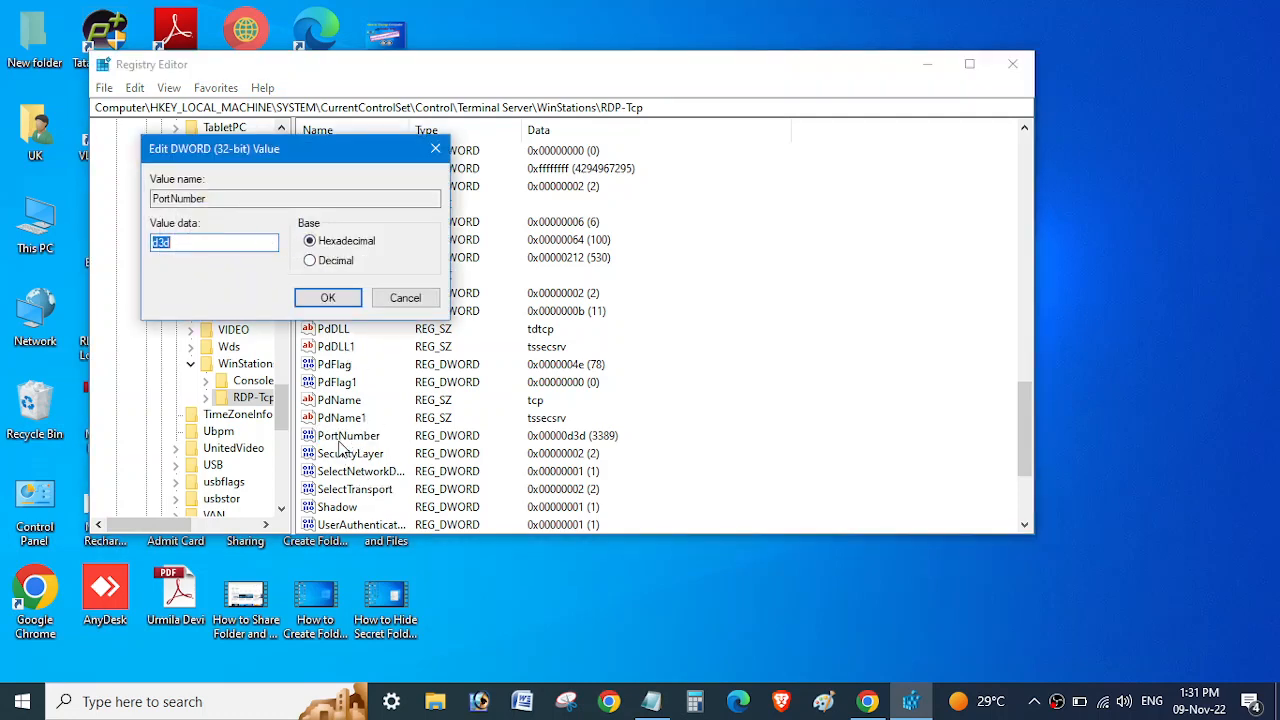
left_click(312, 261)
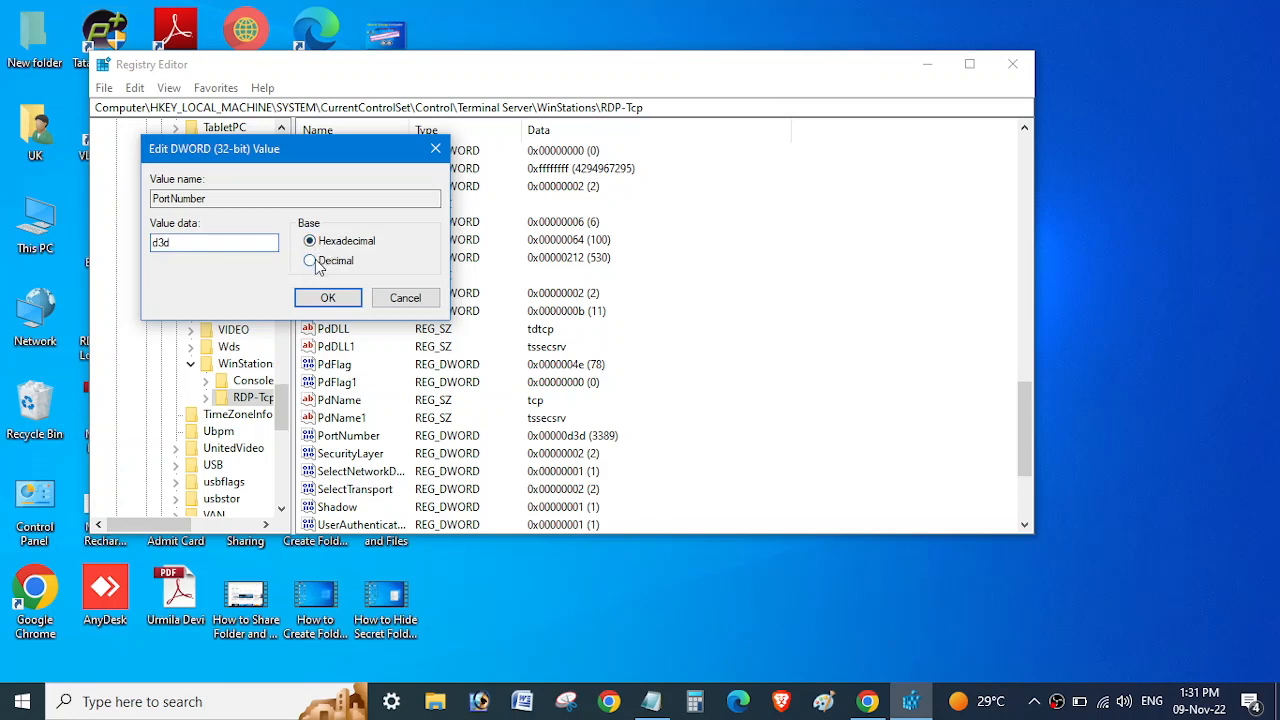
double_click(189, 241)
key("BackSpace")
type("123")
left_click(328, 297)
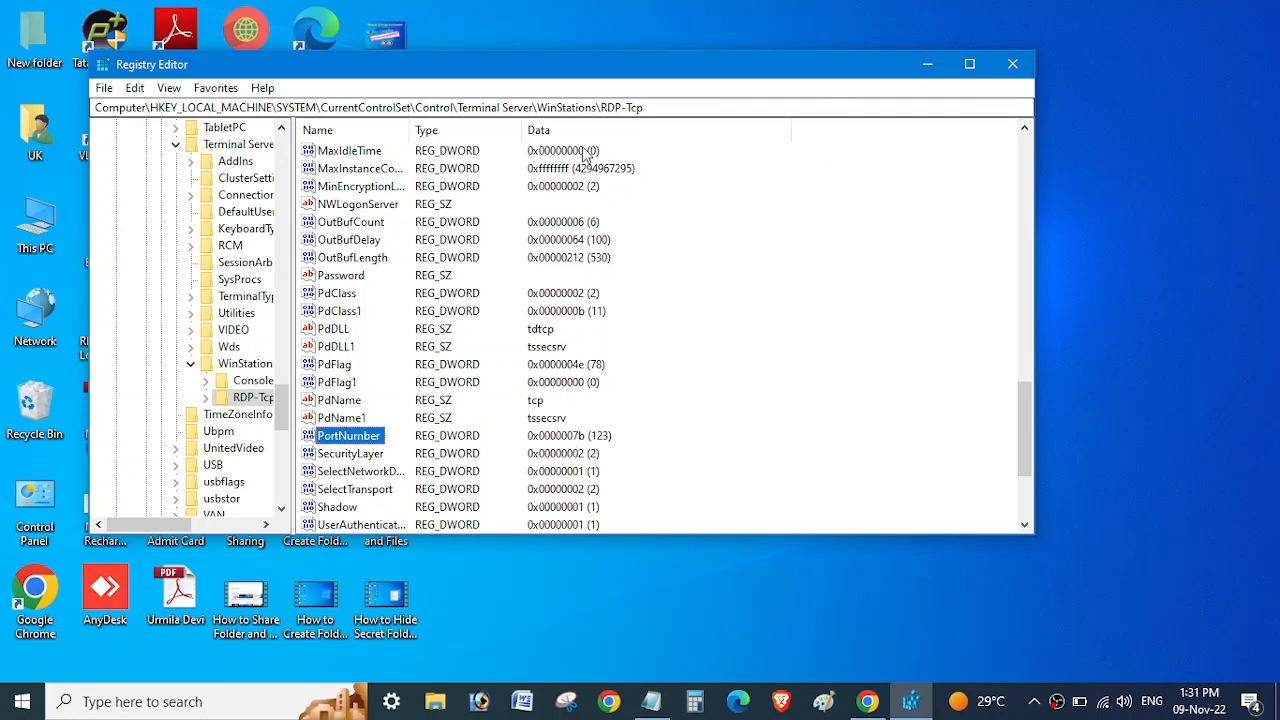
Close the Registry Editor and refresh the desktop
left_click(1012, 64)
right_click(804, 98)
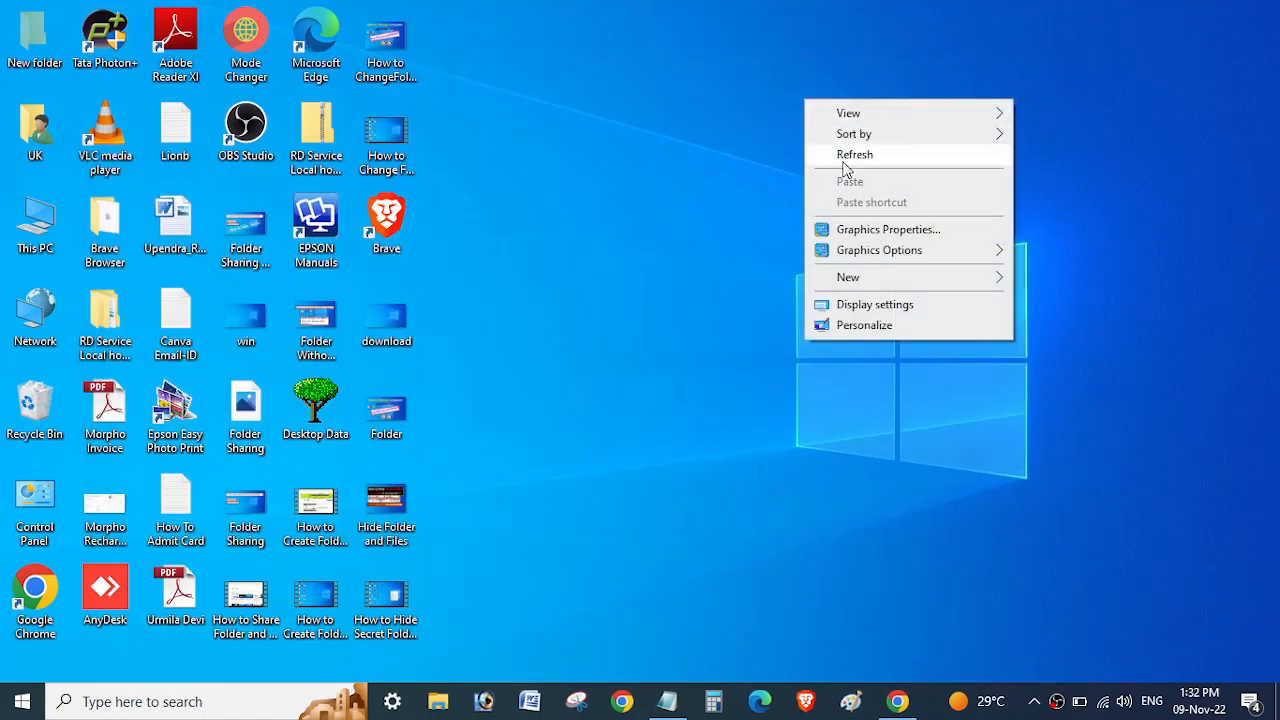
left_click(848, 157)
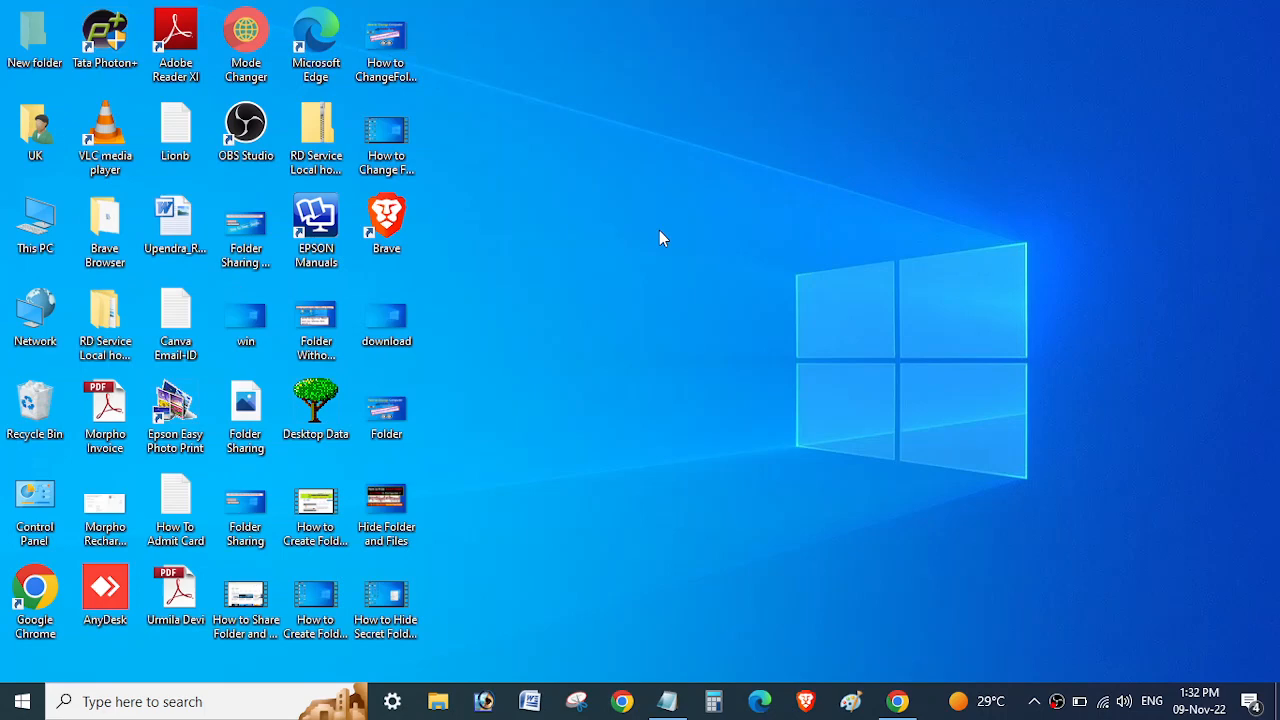
Switch to Remote Desktop Connection by running the mstsc command
key("super+r")
type("ms")
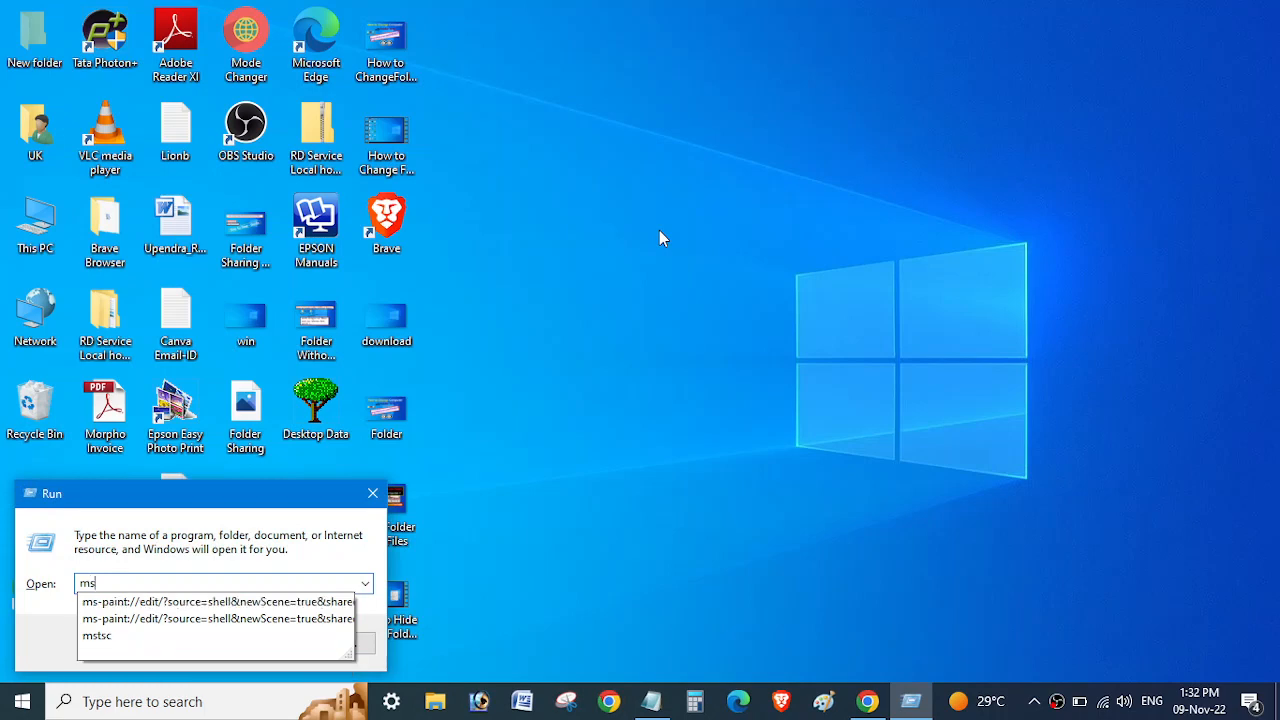
type("tsc")
key("Return")
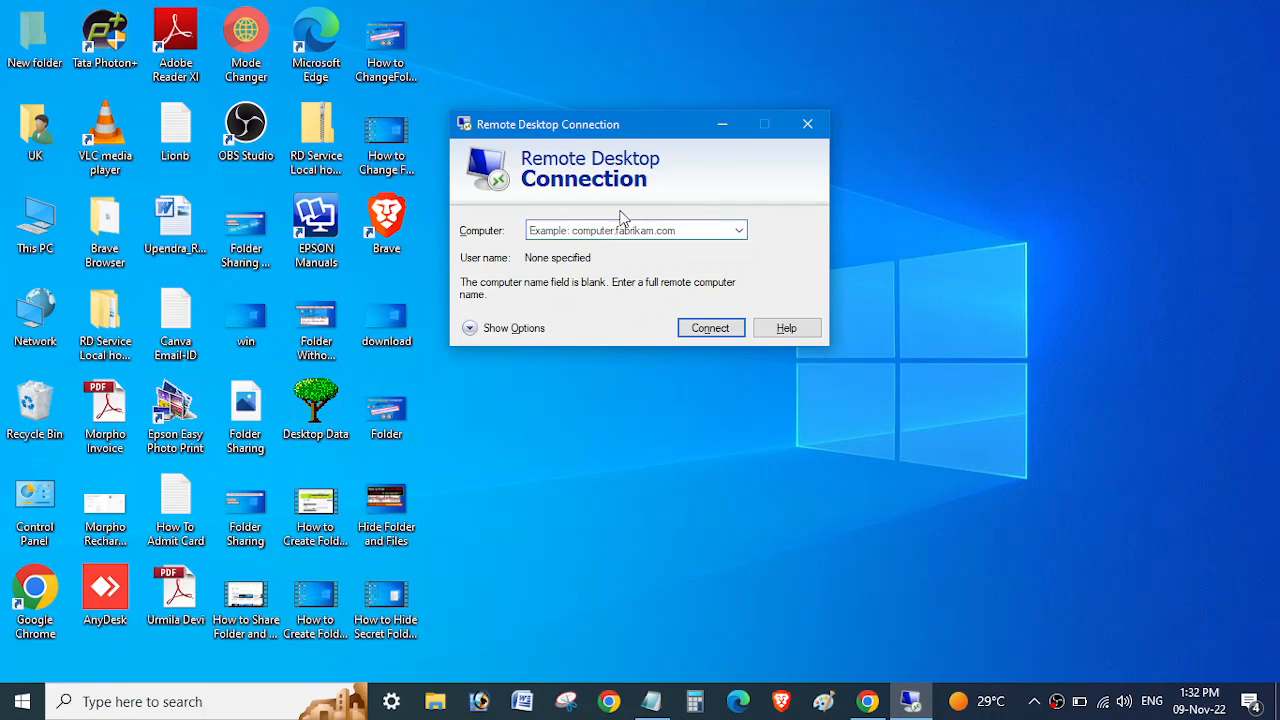
Enter XYZ:123 as the remote computer, with the port number following the computer name after a colon
left_click(589, 229)
left_click(742, 232)
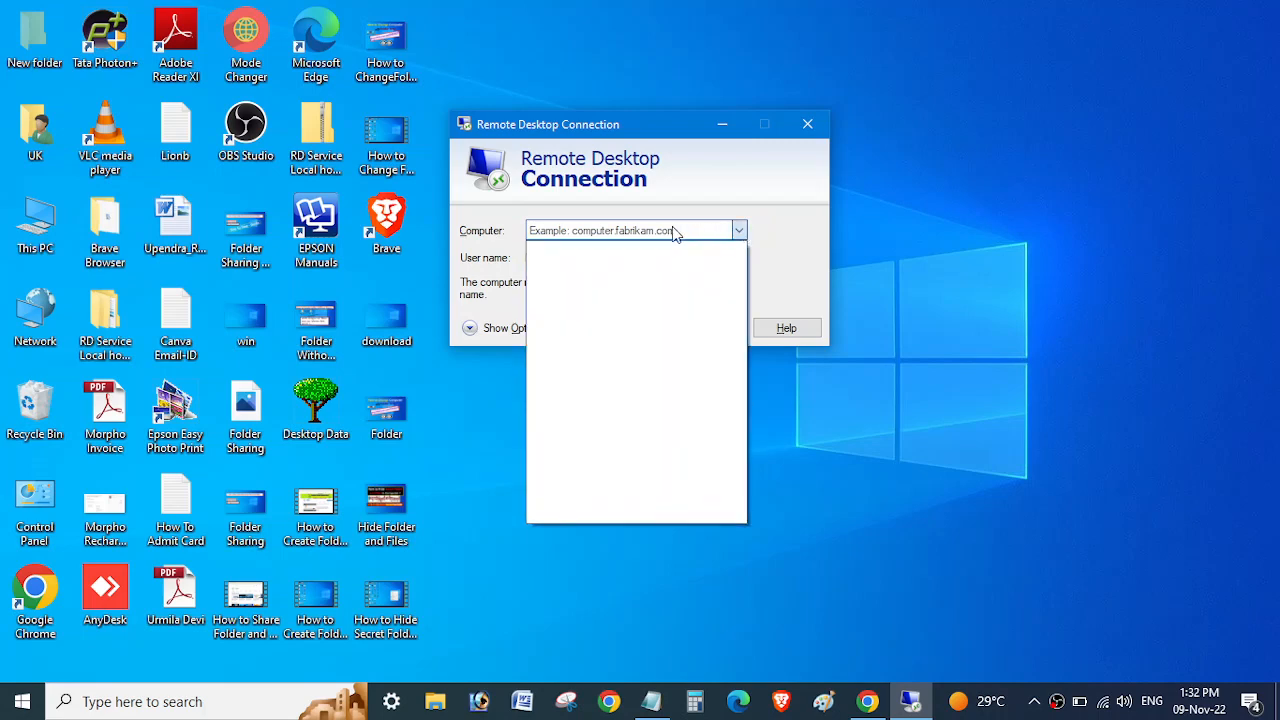
left_click(672, 230)
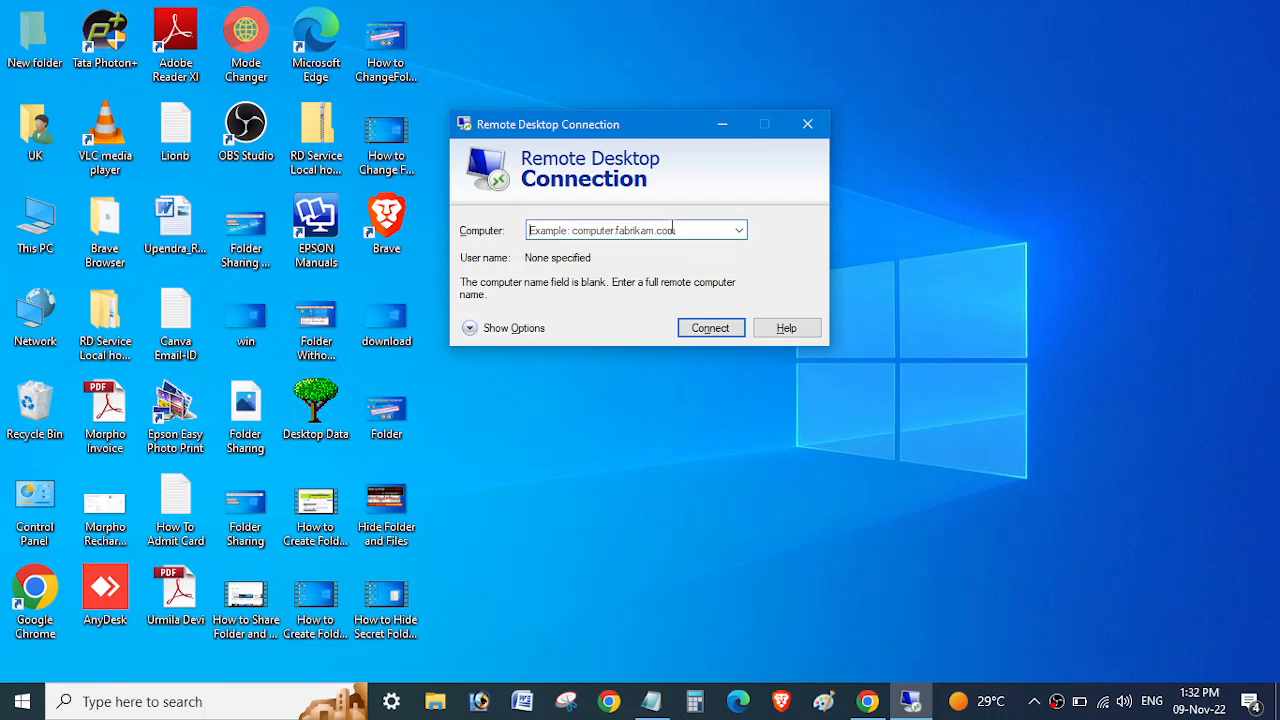
type("XYZ")
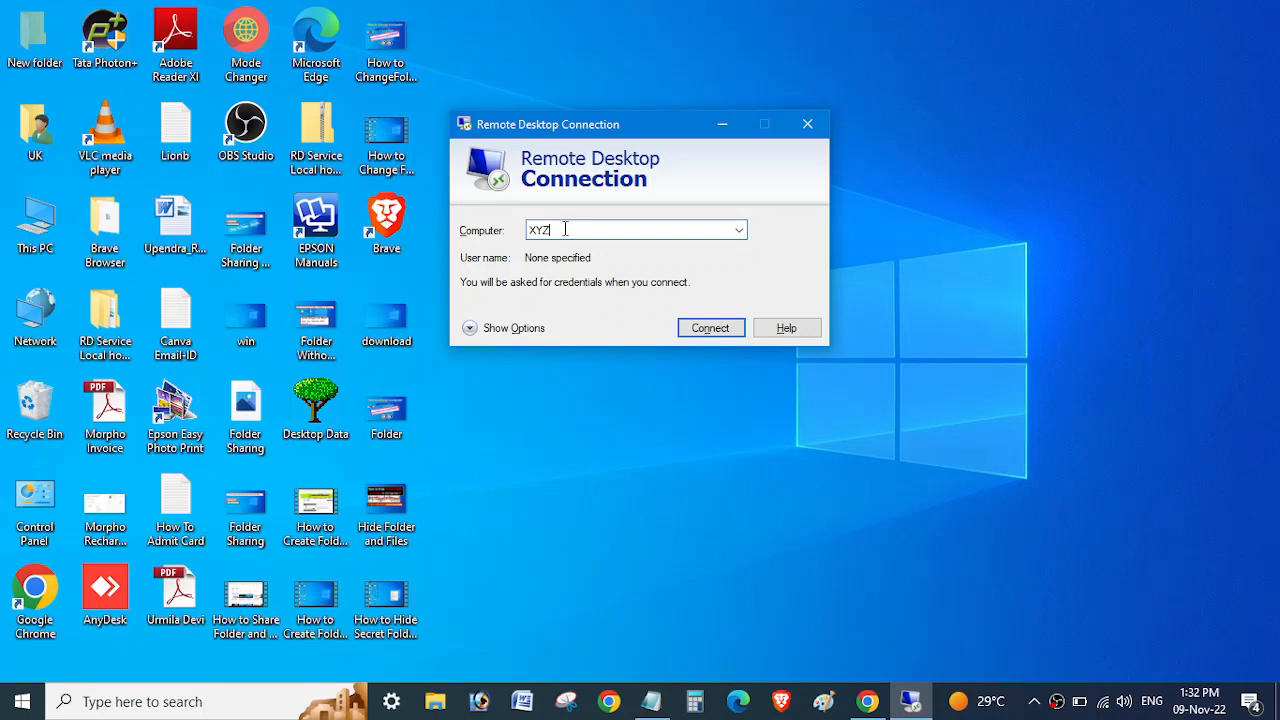
type(".")
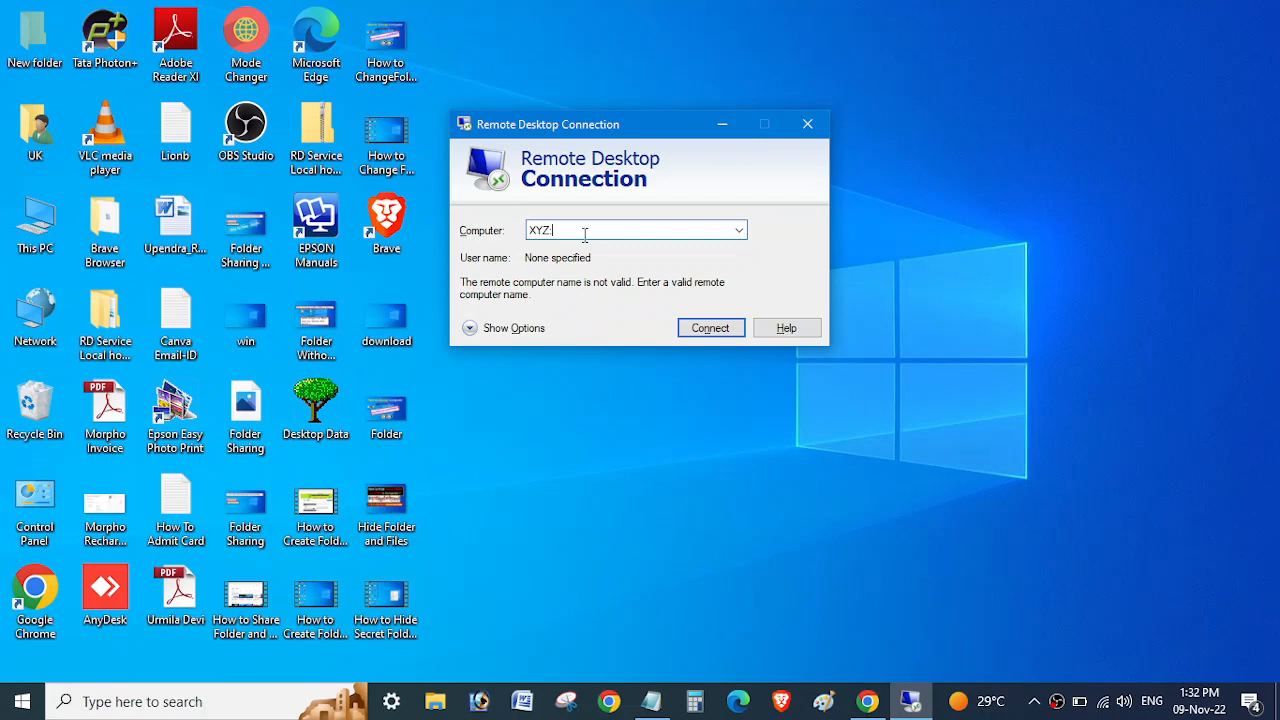
type("123")
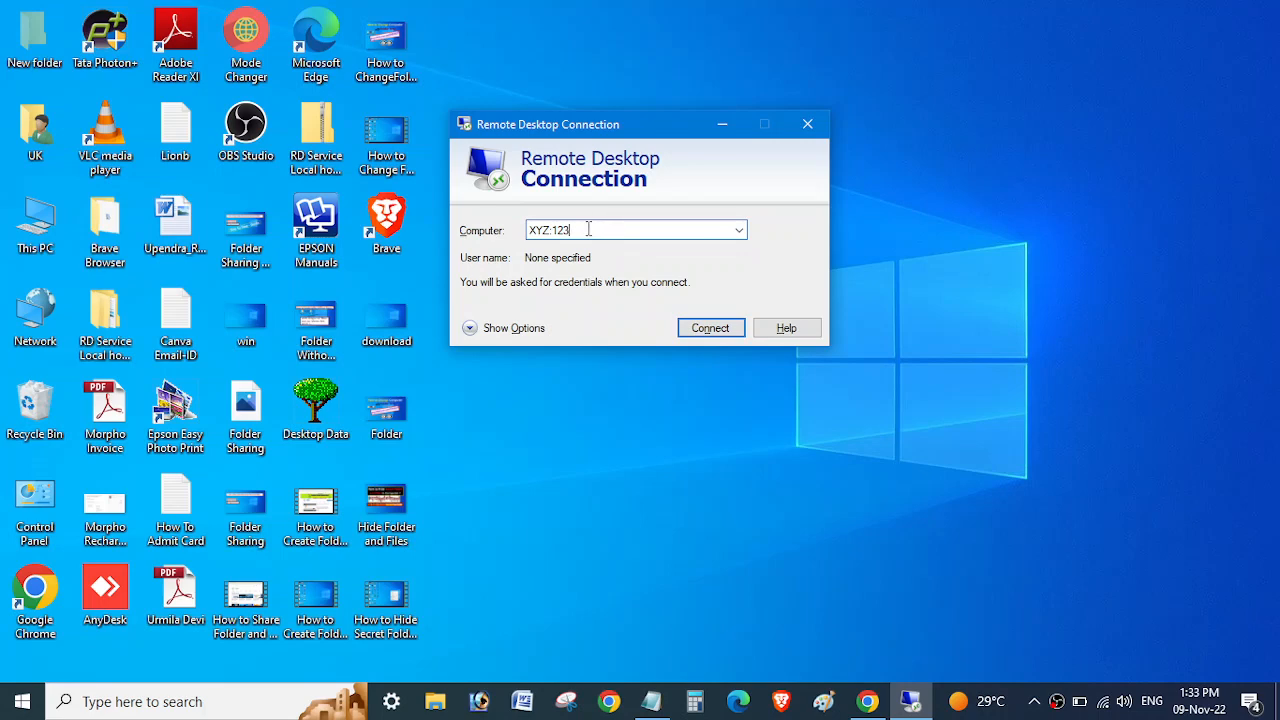
Remove the colon and port number from the remote computer entry, keeping only XYZ
left_click_drag(582, 229, 551, 229)
key("BackSpace")
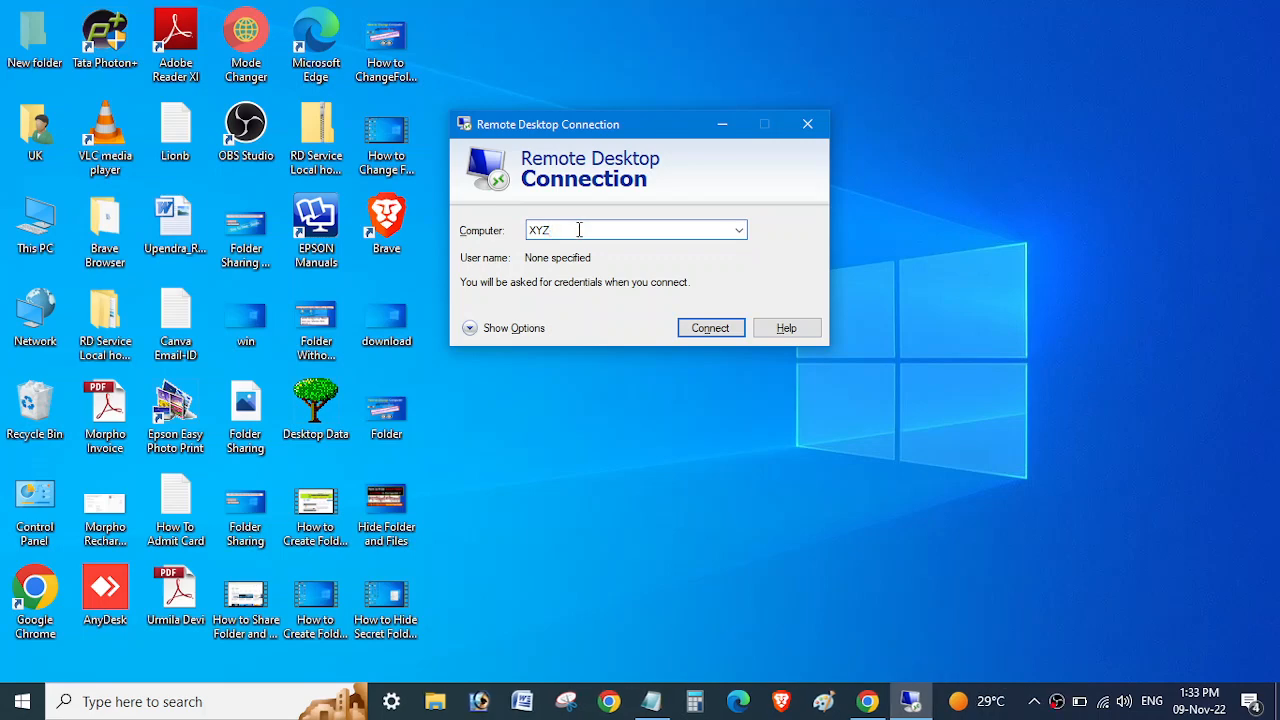